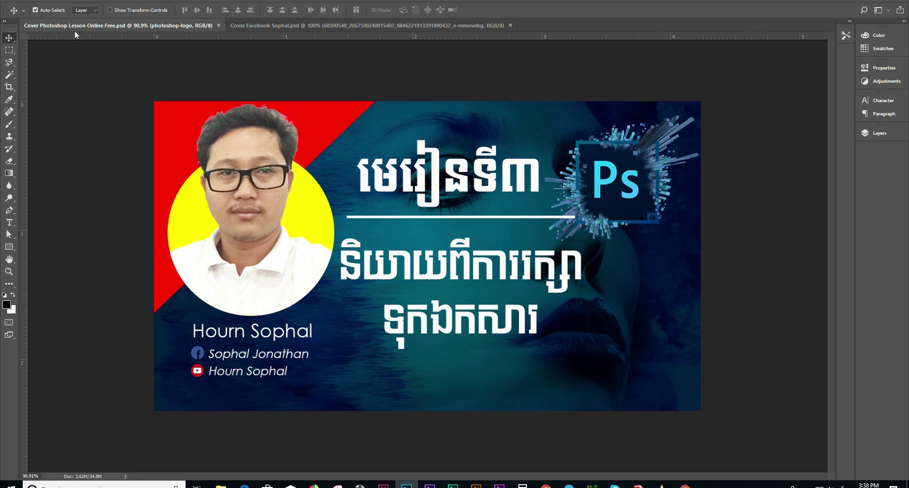
Step: Open Save As for the cover in the Lesson 3 folder and centre the dialog over the canvas
left_click(26, 0)
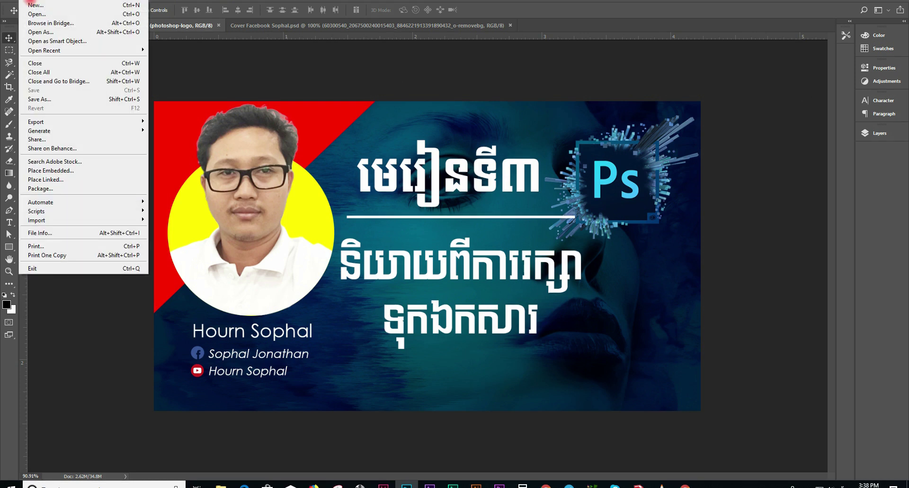
left_click(60, 100)
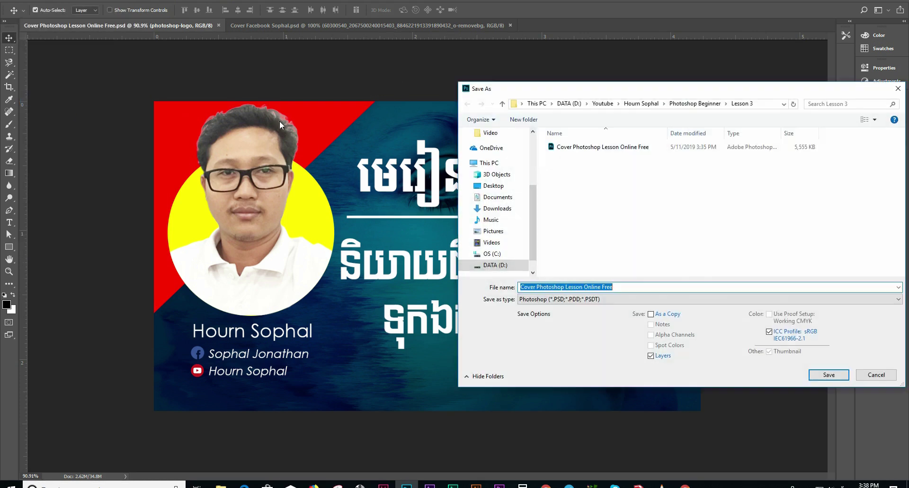
mouse_move(599, 92)
left_mouse_down()
mouse_move(325, 88)
mouse_move(347, 96)
left_mouse_up()
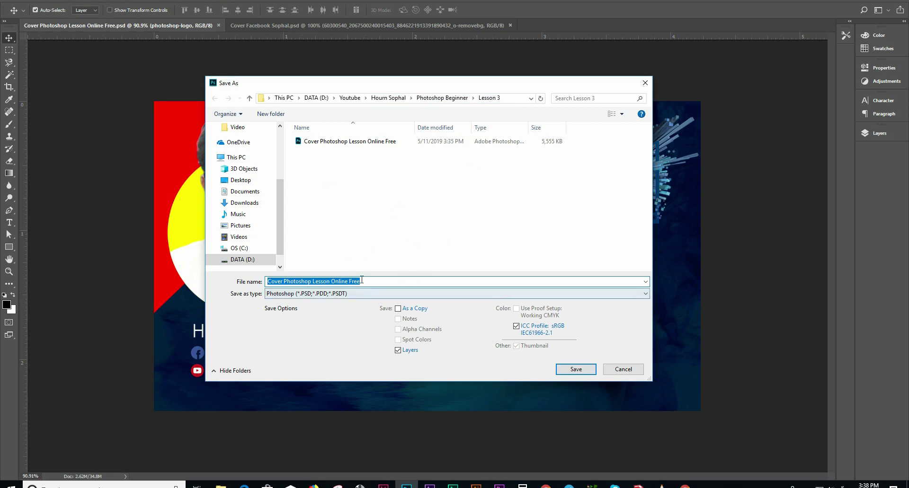
Step: Put the cursor at the start of the file name and open the Save as type format list
left_click(302, 282)
left_click(268, 283)
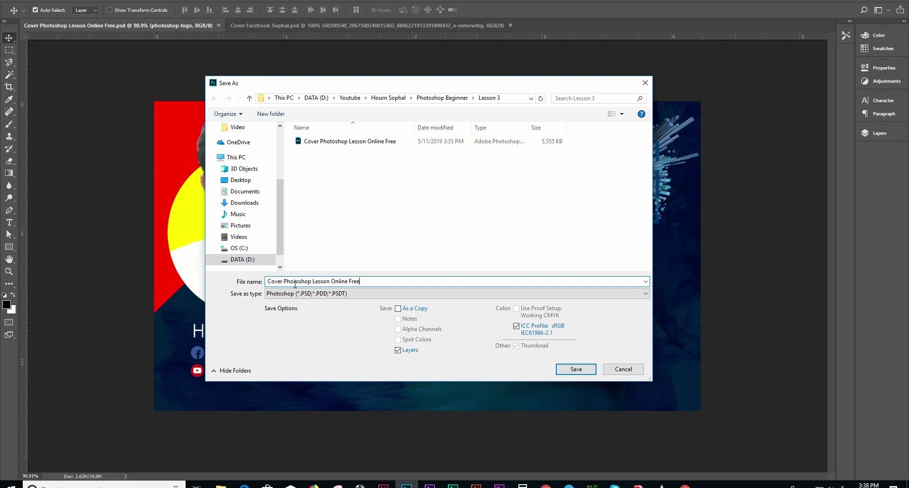
left_click(346, 297)
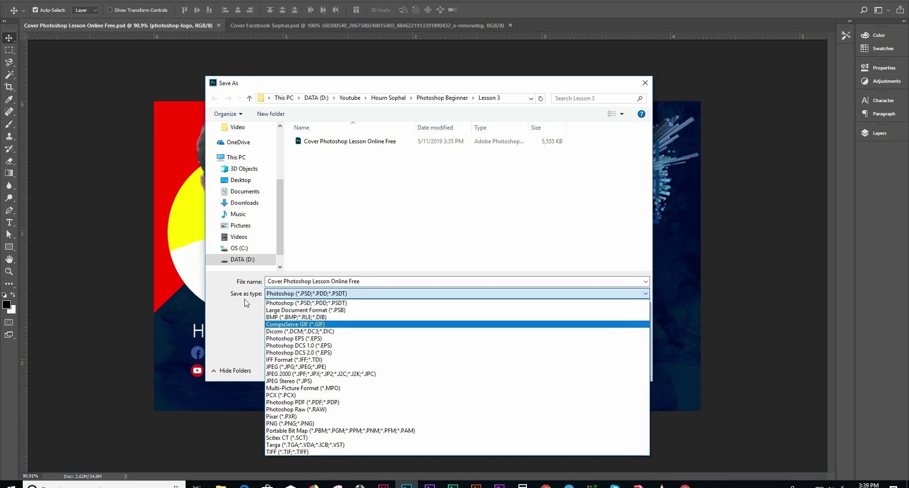
left_click(389, 285)
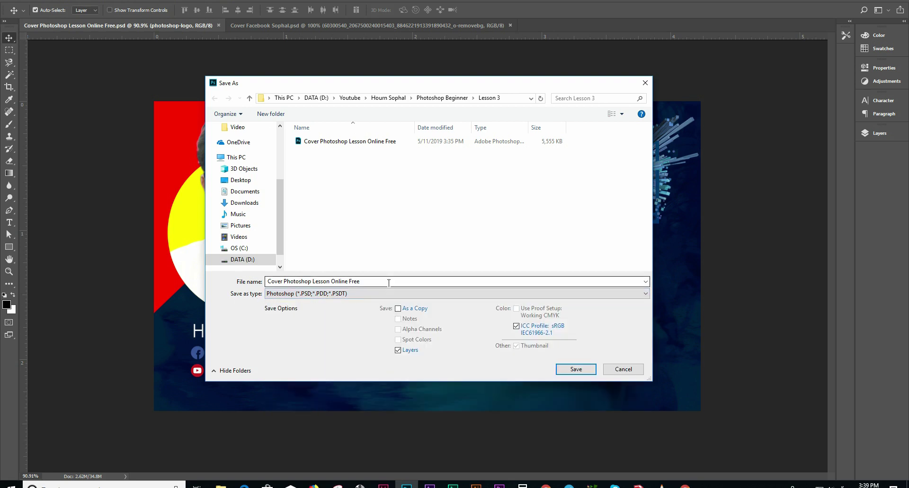
left_click(338, 297)
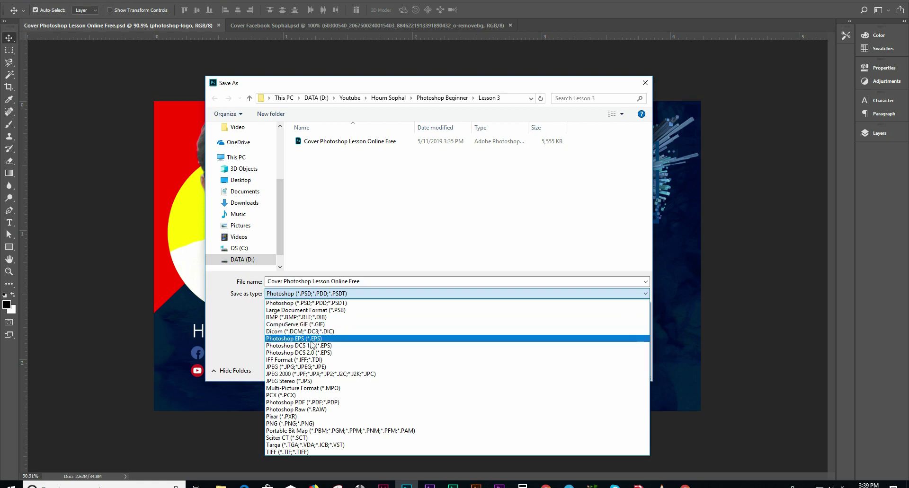
Step: Review the Save as type formats repeatedly, leaving Photoshop (*.PSD;*.PDD;*.PSDT) selected
left_click(341, 295)
left_click(341, 295)
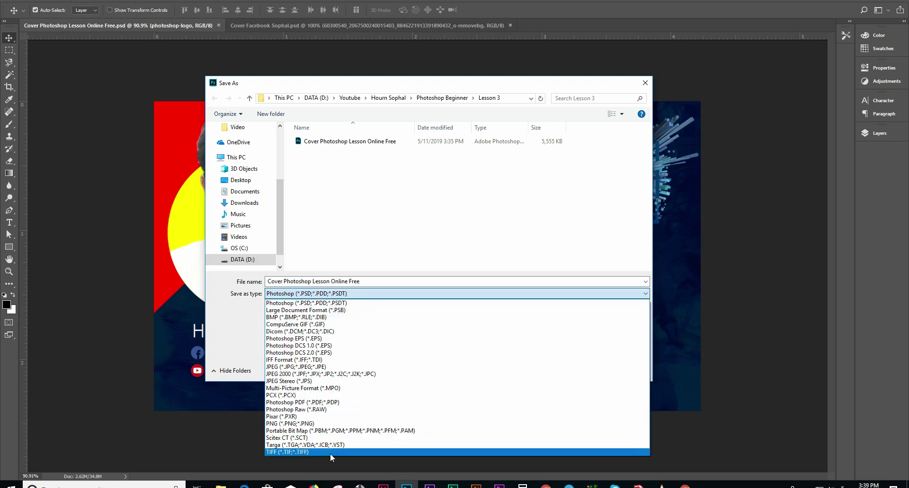
left_click(318, 303)
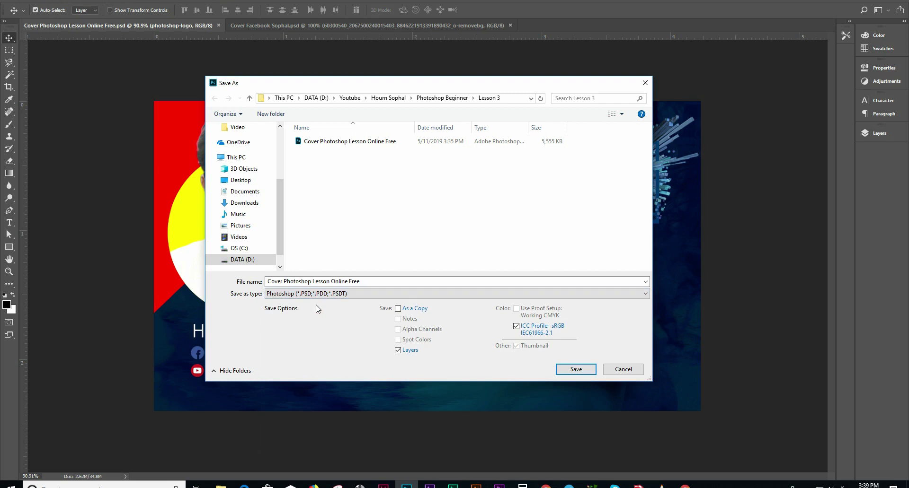
left_click(326, 294)
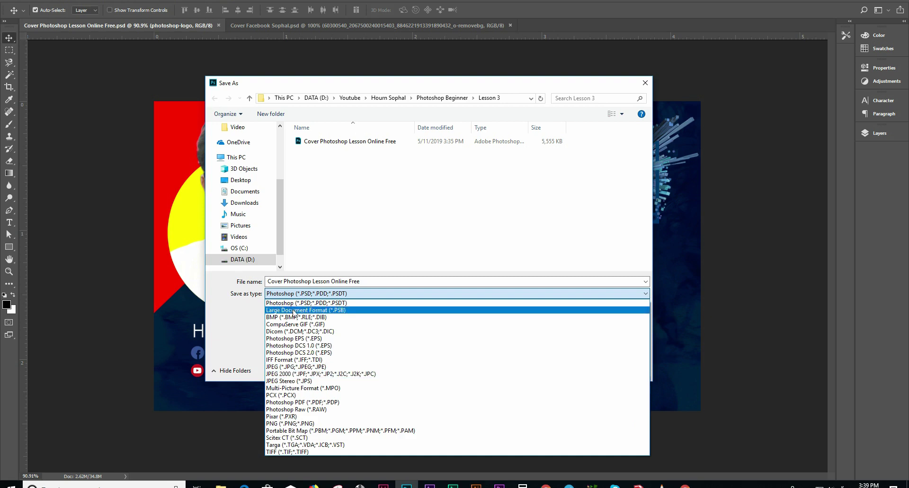
left_click(292, 295)
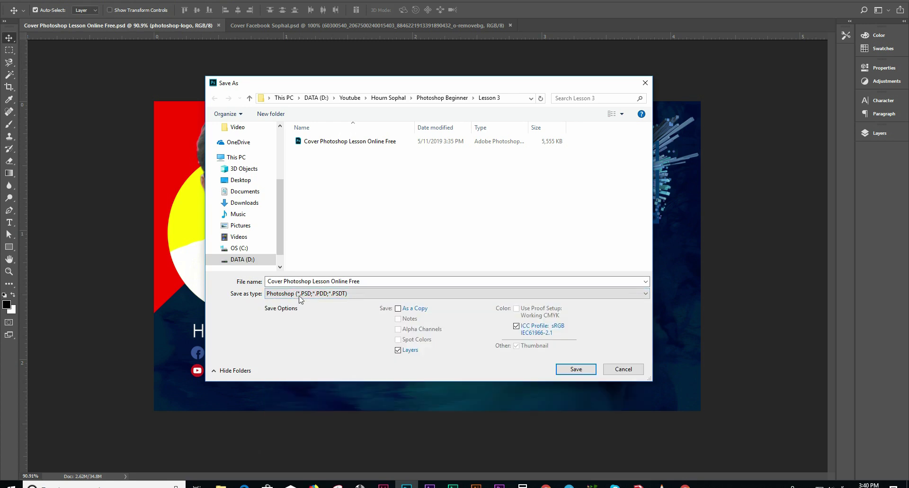
left_click(295, 295)
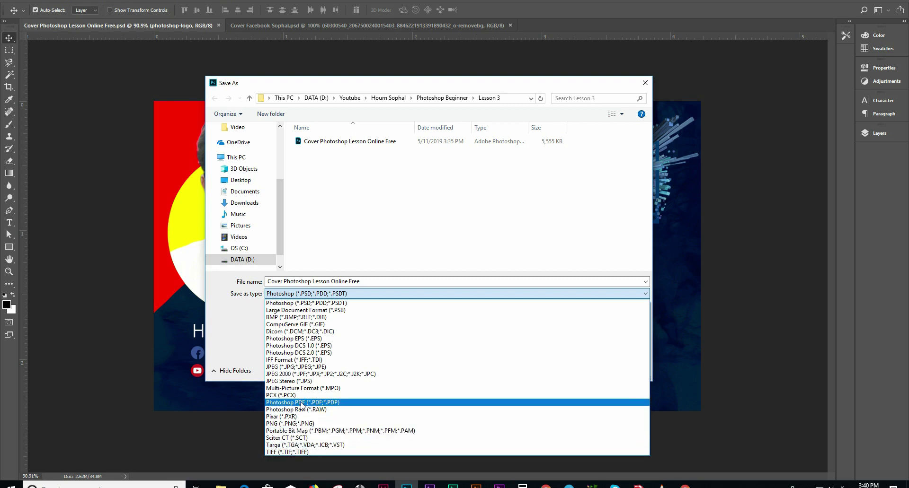
left_click(346, 293)
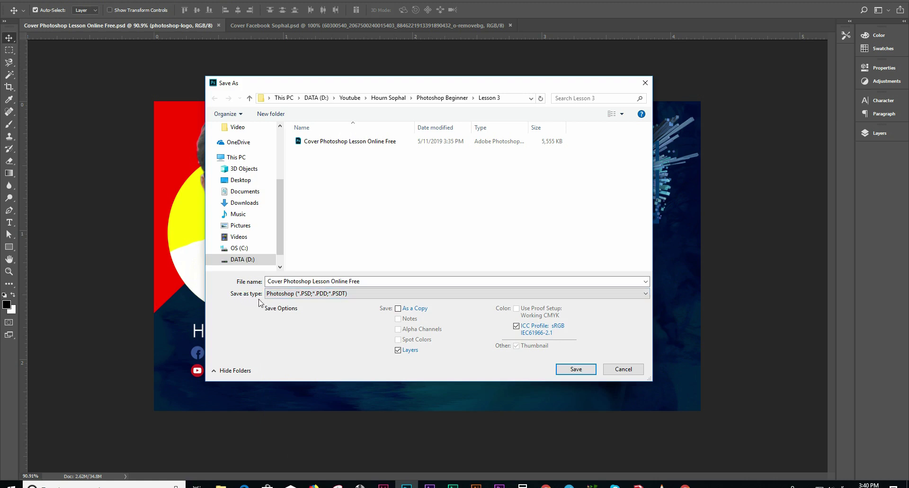
left_click(326, 300)
left_click(325, 299)
left_click(383, 286)
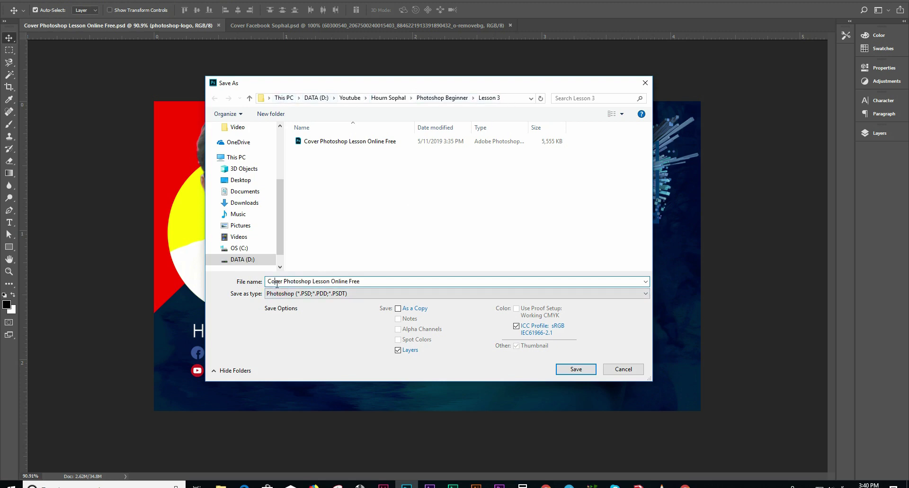
left_click_drag(362, 282, 258, 278)
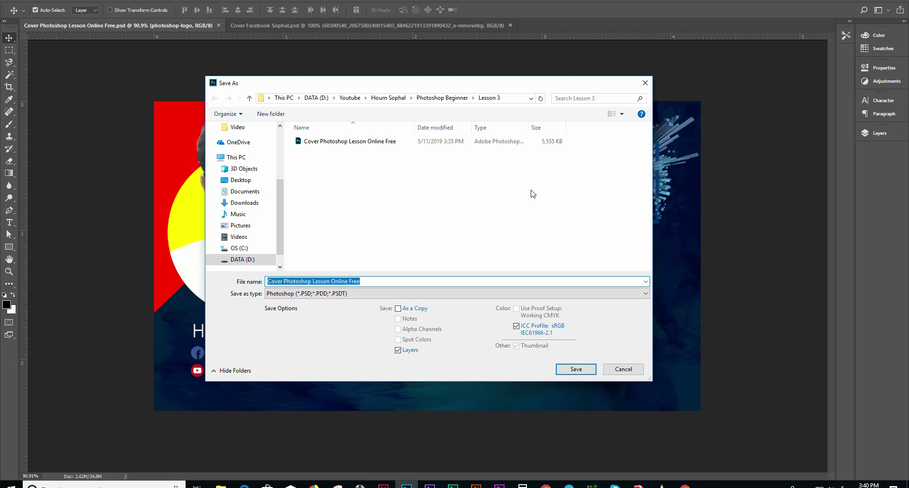
left_click(593, 96)
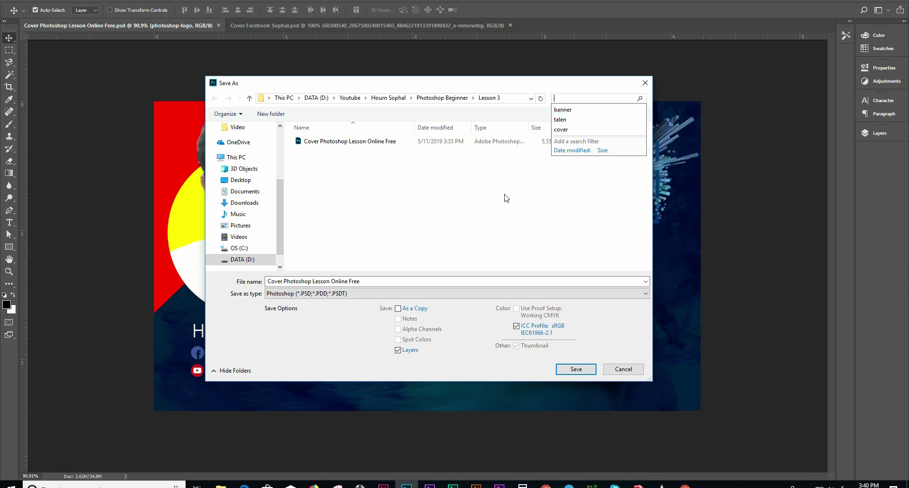
left_click(442, 231)
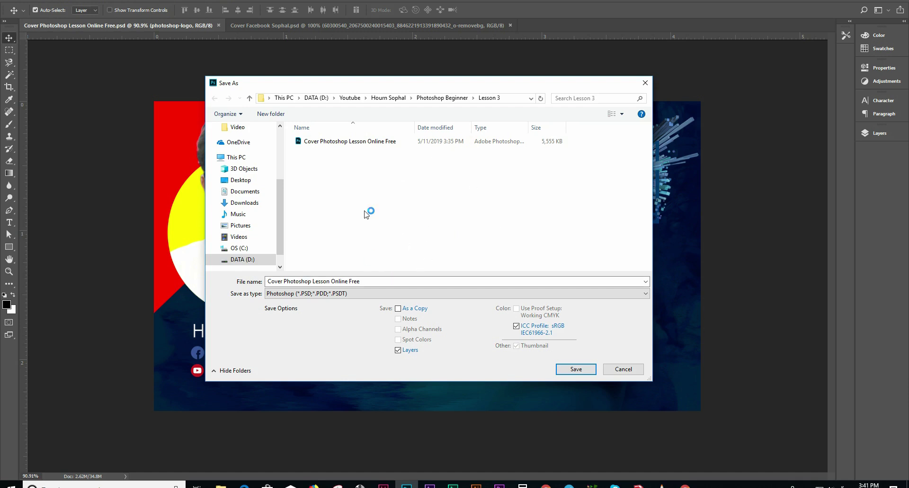
mouse_move(399, 87)
left_mouse_down()
mouse_move(379, 128)
mouse_move(410, 90)
left_mouse_up()
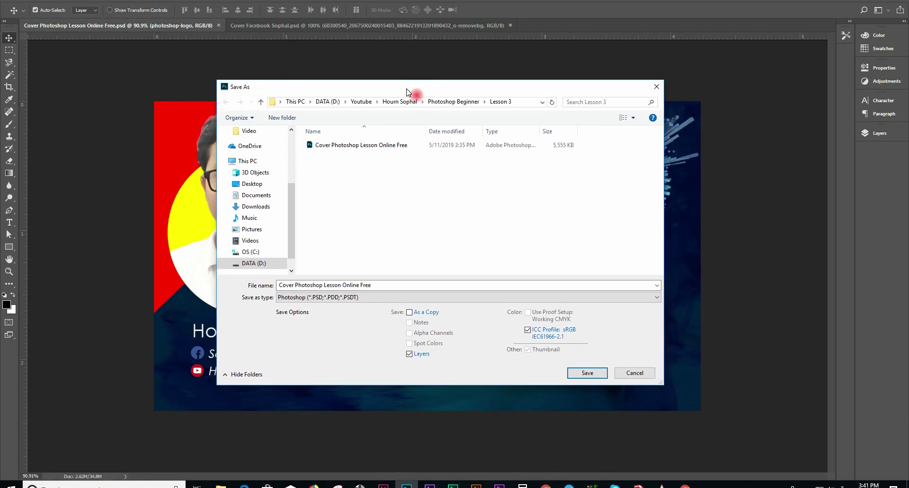
left_click_drag(410, 91, 390, 94)
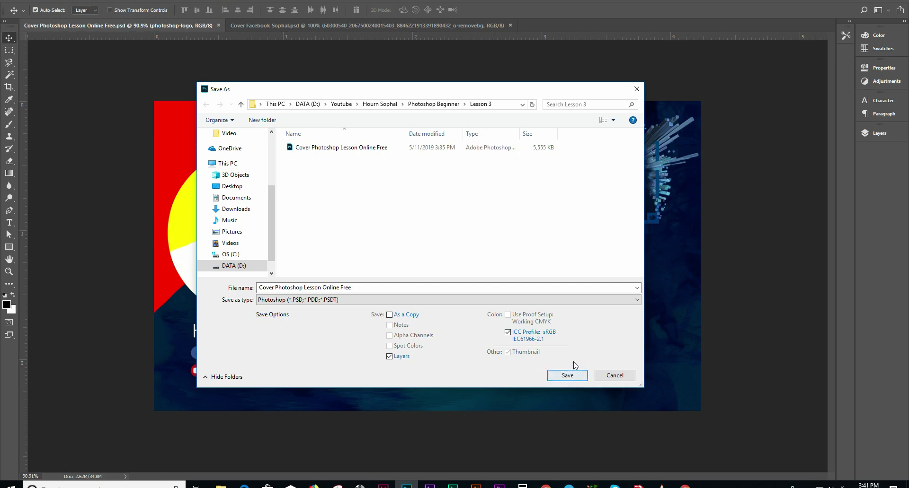
left_click(610, 376)
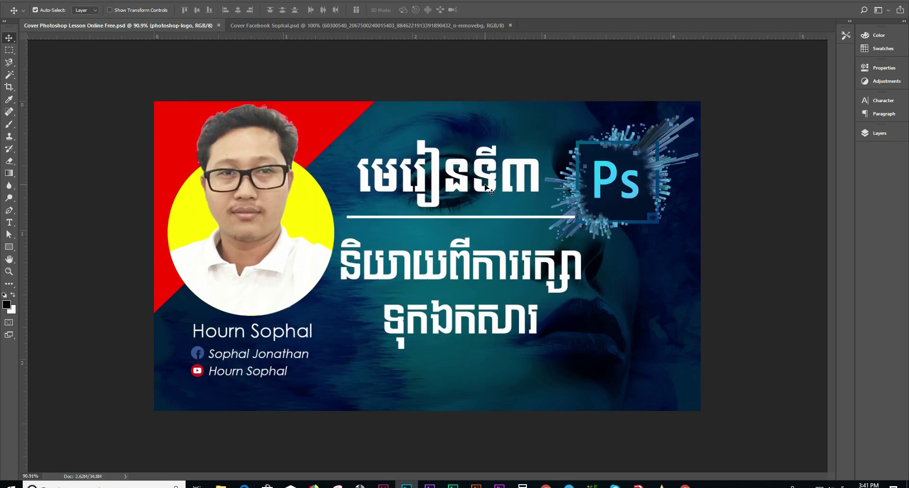
Step: Move the Khmer title, Ps logo, name caption and subtitles, undoing each move
left_click_drag(484, 189, 397, 196)
key("ctrl+z")
left_click_drag(661, 247, 635, 371)
key("ctrl+z")
left_click_drag(268, 347, 314, 330)
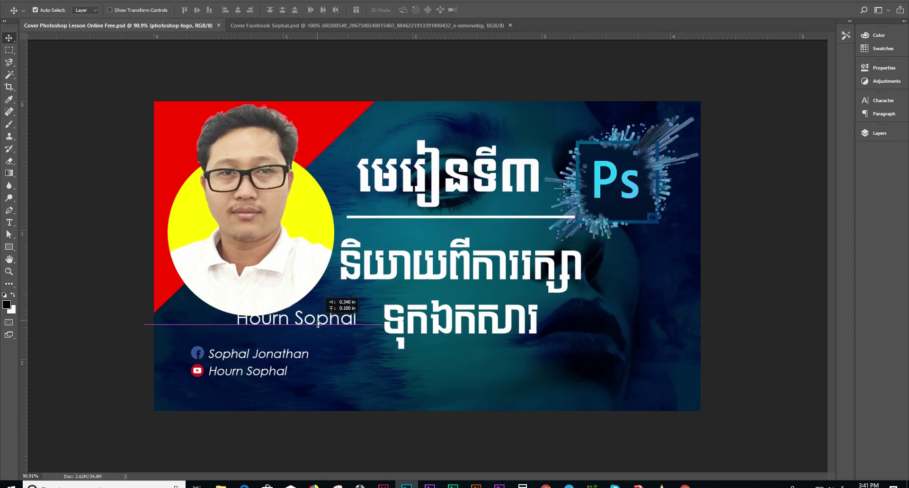
key("ctrl+z")
left_click_drag(396, 317, 381, 370)
key("ctrl+z")
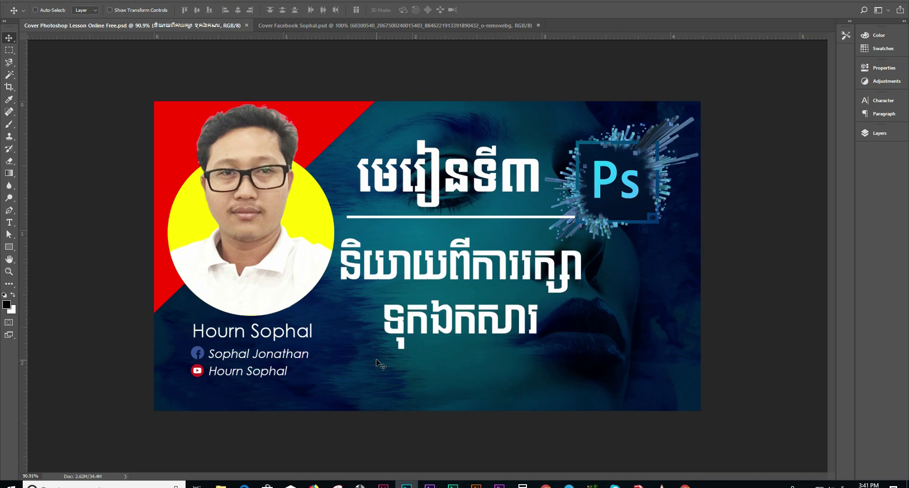
Step: Move the portrait and the title, undo both, and start Save As again
left_click_drag(320, 296, 358, 207)
key("ctrl+z")
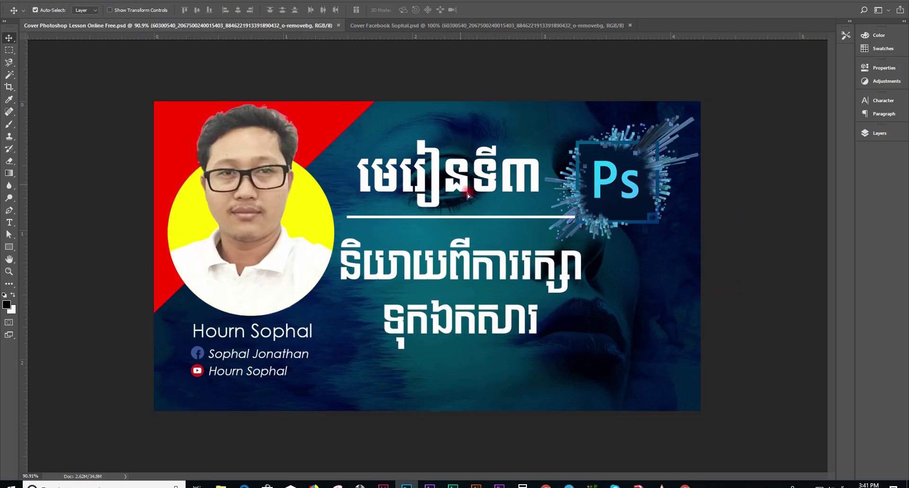
left_click_drag(421, 176, 411, 307)
key("ctrl+z")
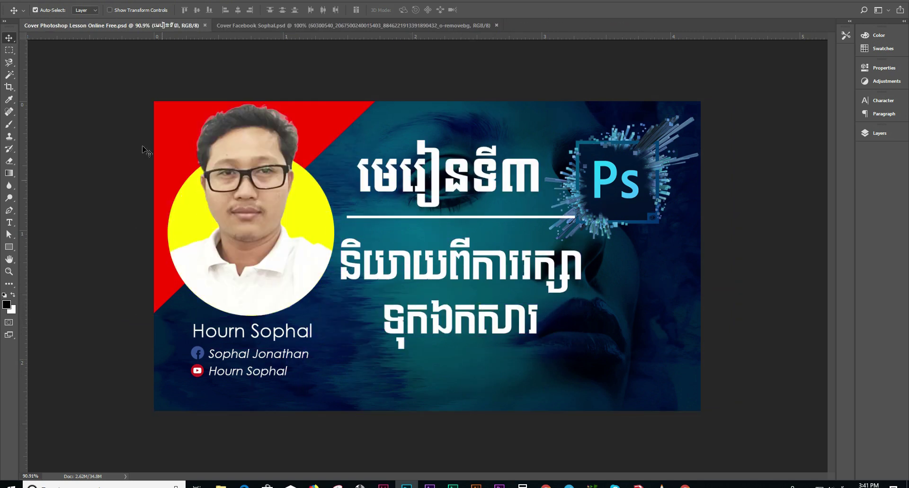
left_click(31, 3)
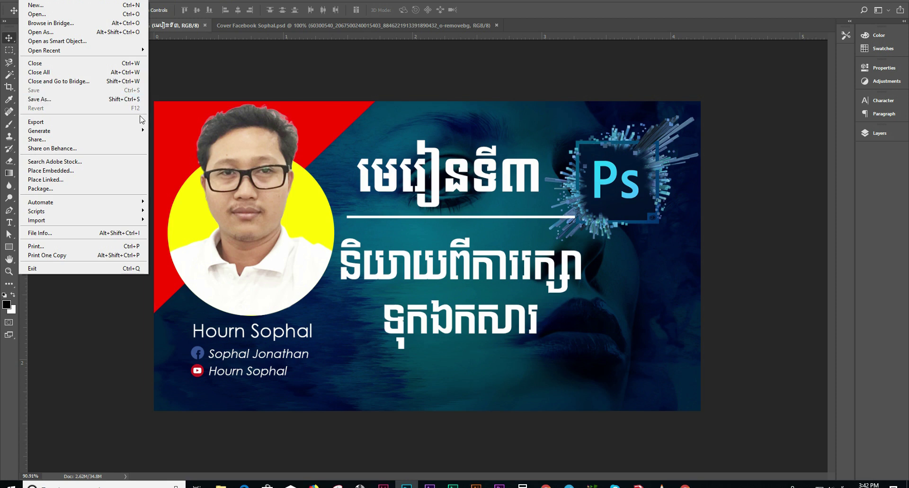
left_click(67, 102)
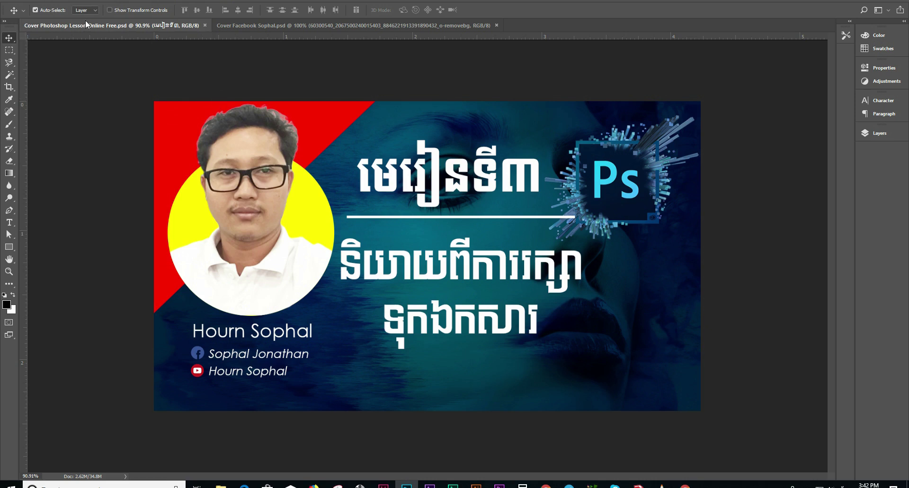
Step: Create a new blank document, Untitled-1
left_click(25, 4)
left_click(26, 6)
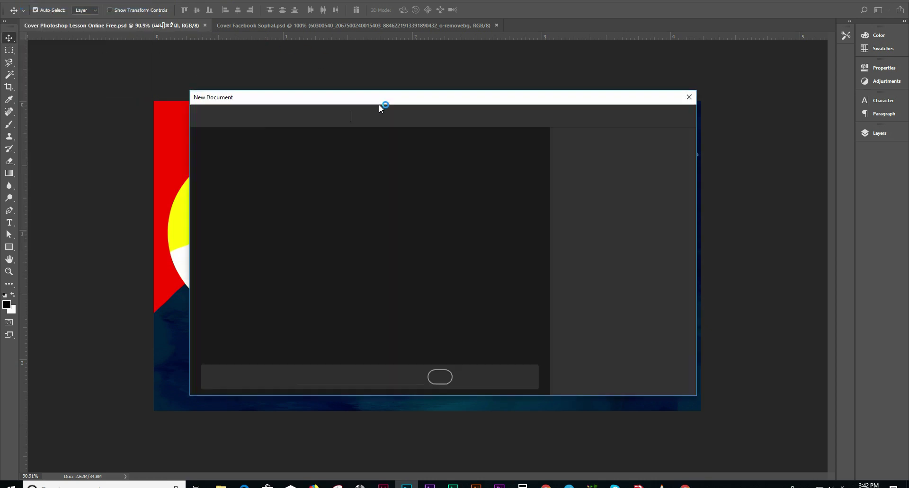
left_click(640, 383)
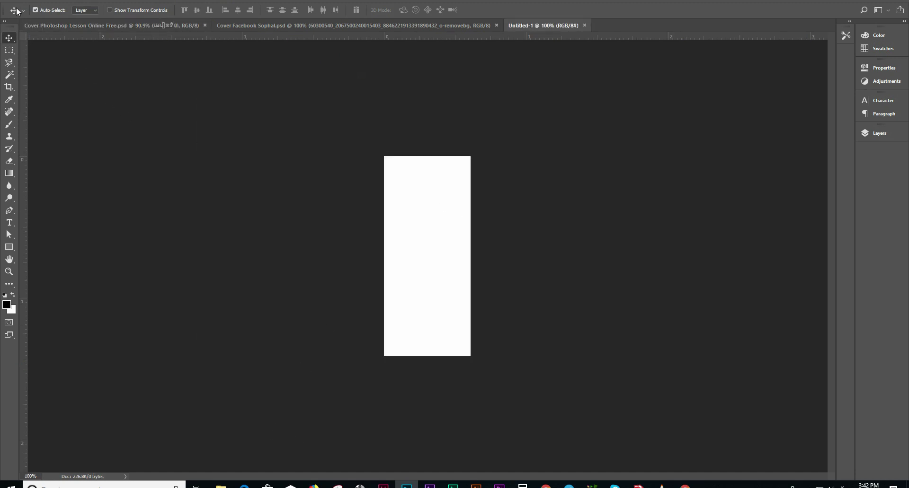
left_click(24, 2)
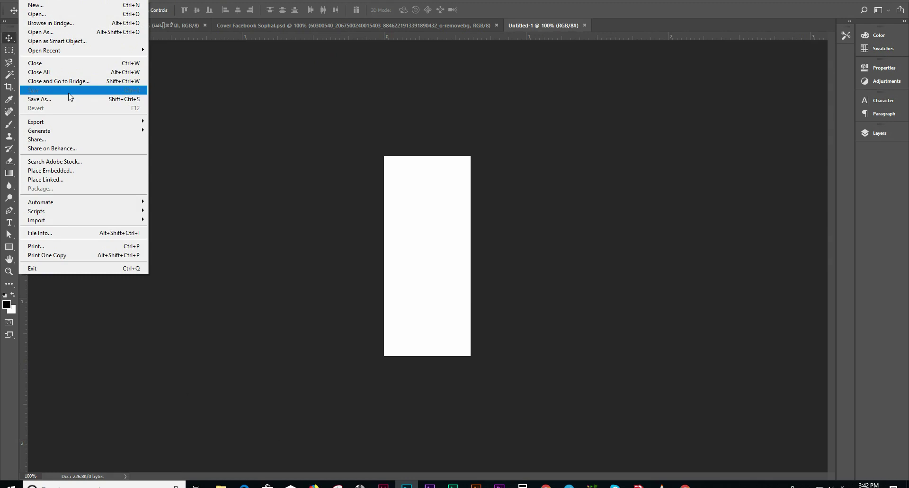
left_click(424, 173)
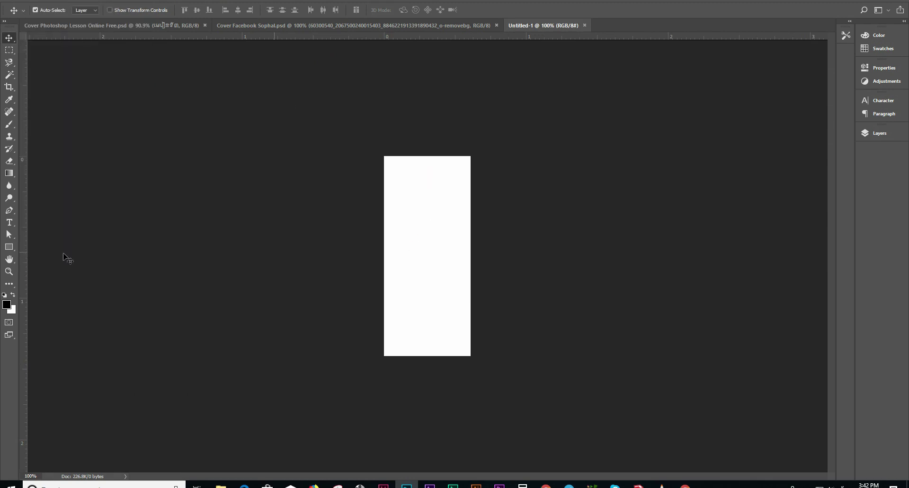
Step: Select the top half of the canvas and fill it with red ff0000
left_click(9, 49)
left_click_drag(384, 157, 489, 256)
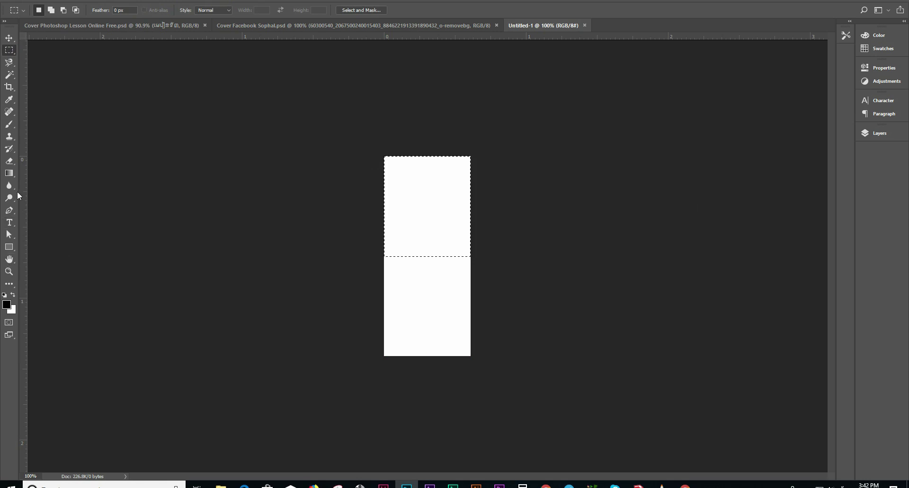
left_click(8, 308)
type("ff0000")
left_click(860, 156)
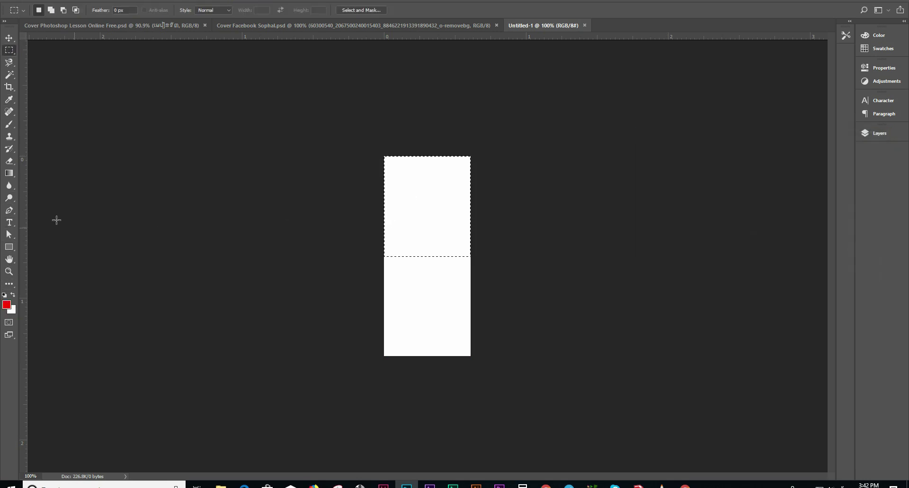
left_click(9, 173)
left_click(40, 183)
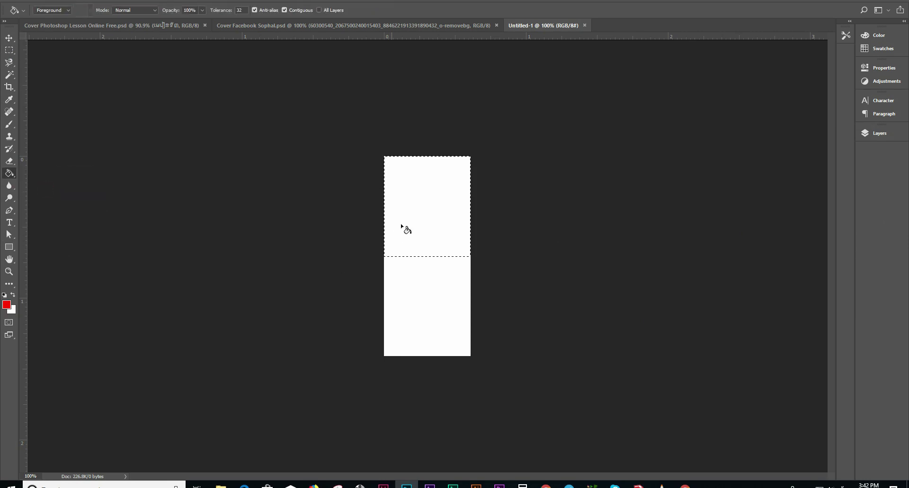
left_click(414, 226)
Step: Deselect, then dismiss the locked background warning after trying to move the layer
left_click(128, 2)
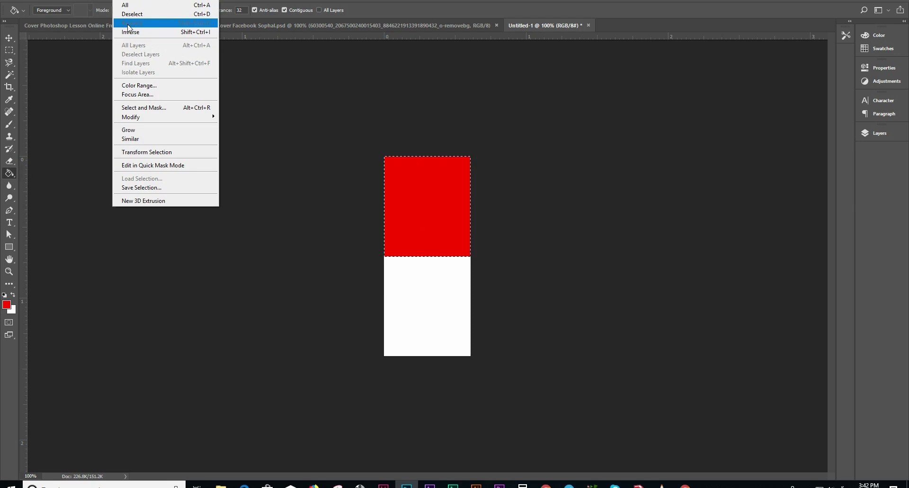
left_click(132, 14)
left_click(9, 38)
left_click_drag(344, 147, 559, 424)
left_click(492, 194)
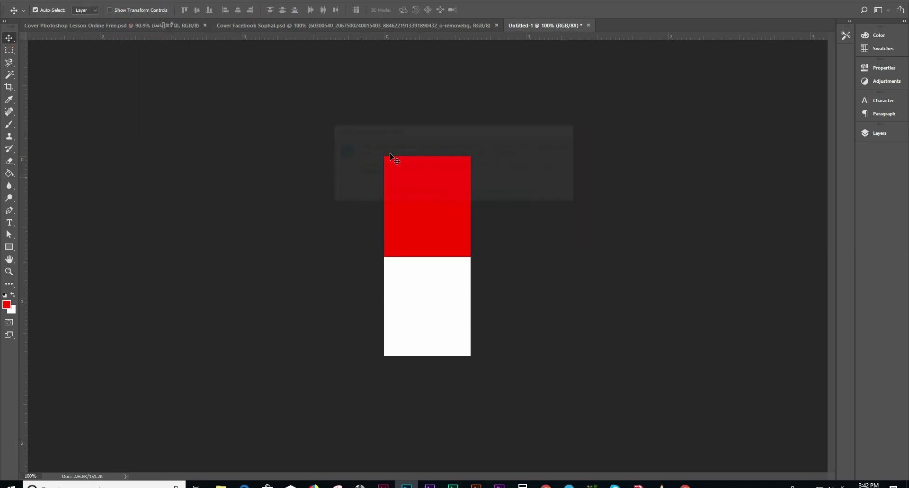
left_click(29, 1)
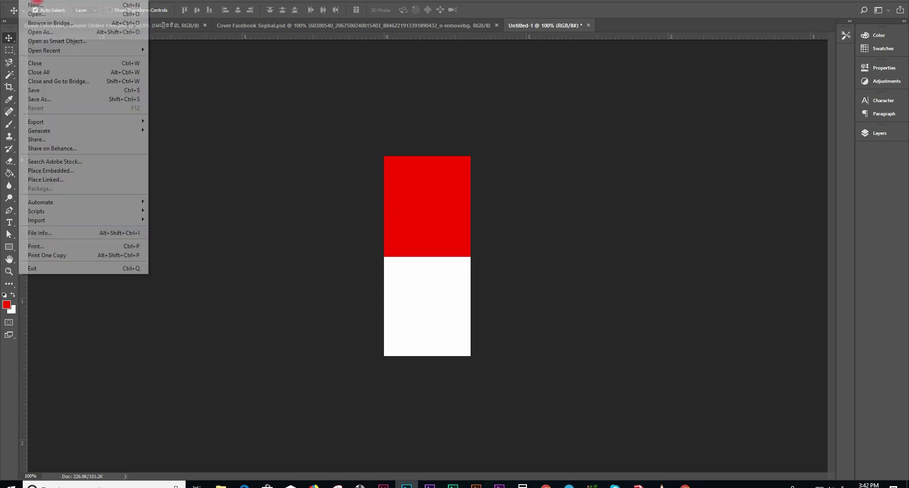
Step: Start saving the document and replace the file name with test
left_click(47, 89)
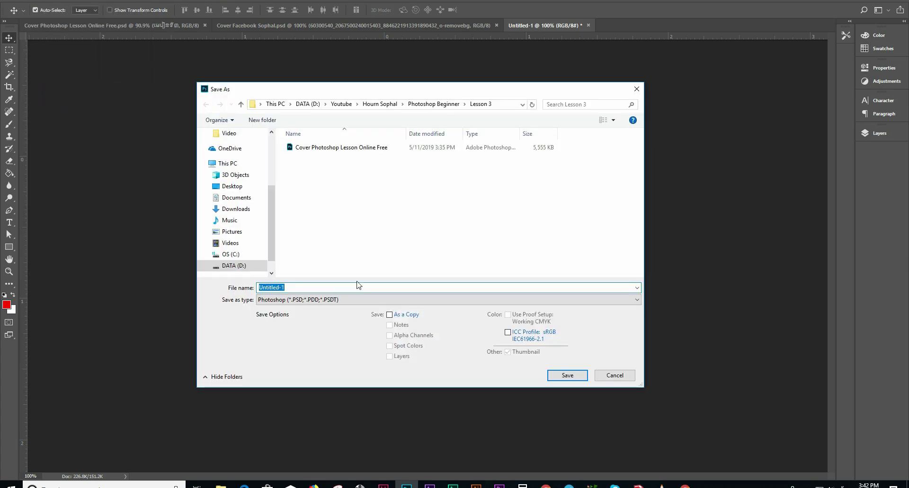
type("សត")
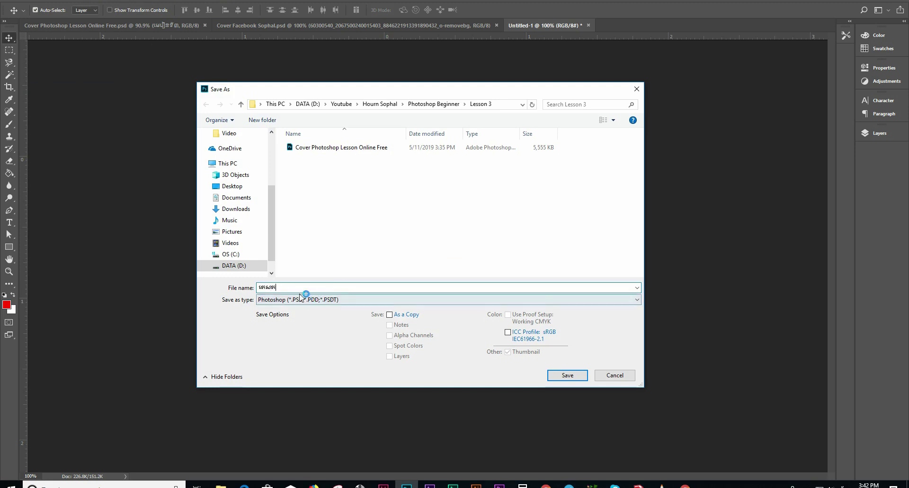
double_click(299, 287)
key("alt+shift")
type("r")
mouse_move(233, 266)
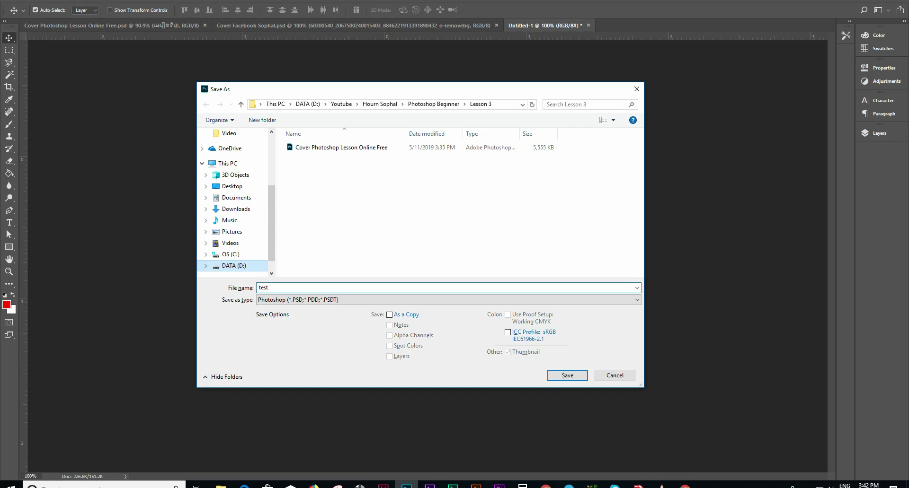
Step: Keep Photoshop (*.PSD) as the format and save the file as test.psd
left_click(331, 301)
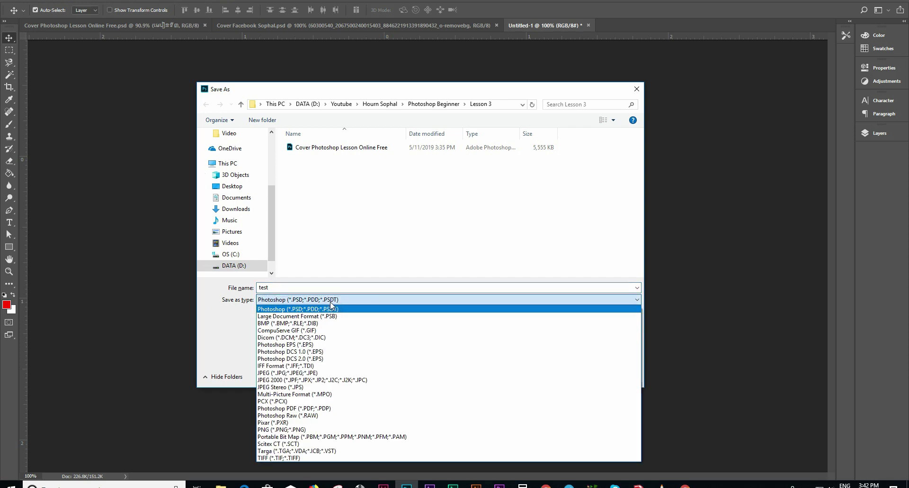
left_click(330, 304)
left_click(327, 302)
left_click(327, 302)
left_click(331, 301)
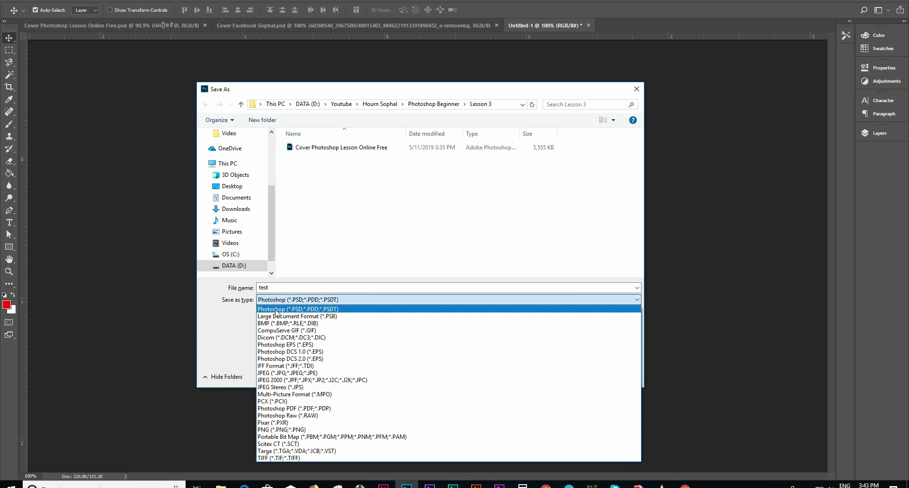
left_click(277, 306)
left_click(277, 302)
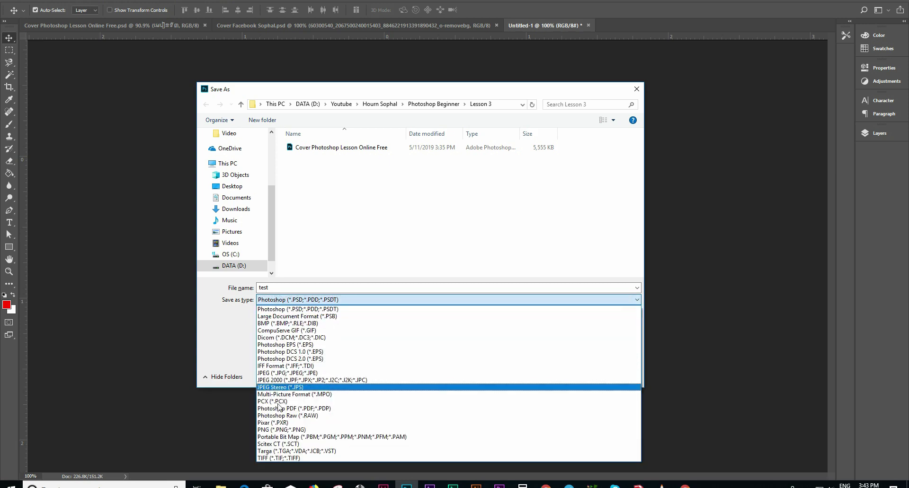
left_click(280, 308)
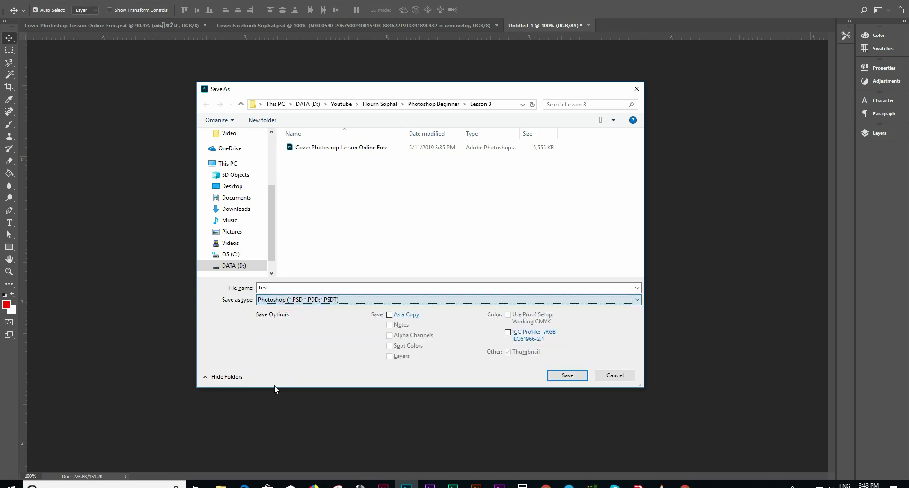
left_click(297, 301)
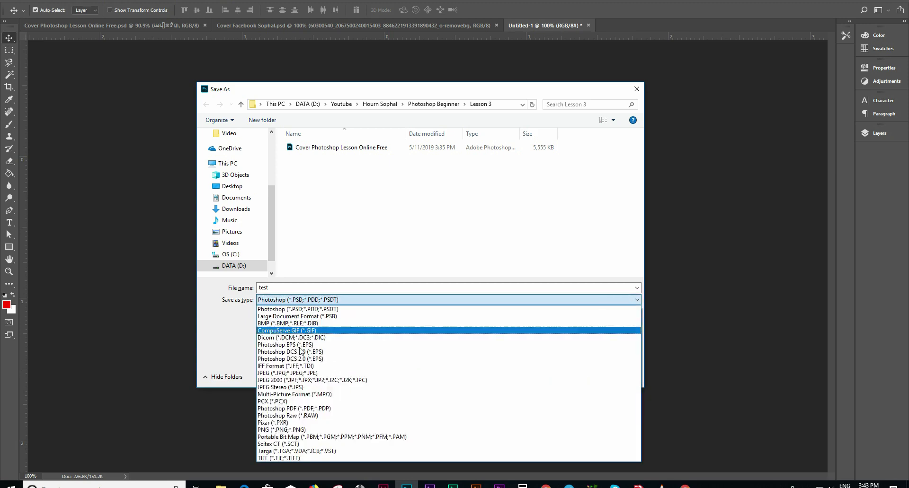
left_click(318, 308)
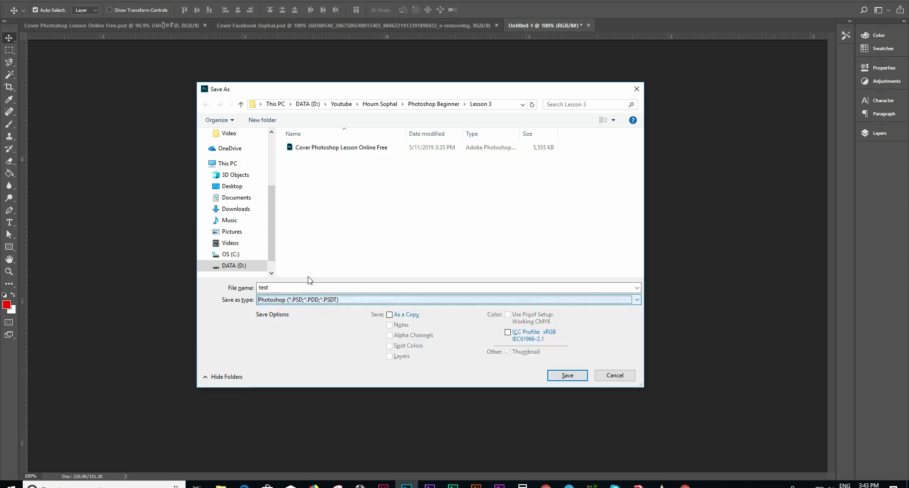
left_click(570, 377)
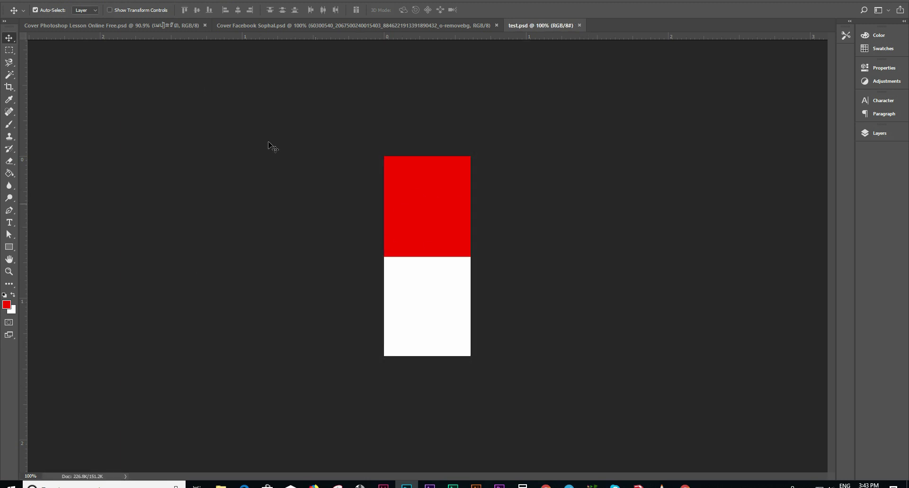
Step: Undo an accidental layer move and select the white lower half of the canvas
left_click_drag(425, 254, 388, 302)
key("ctrl+z")
left_click(9, 50)
left_click_drag(380, 254, 550, 421)
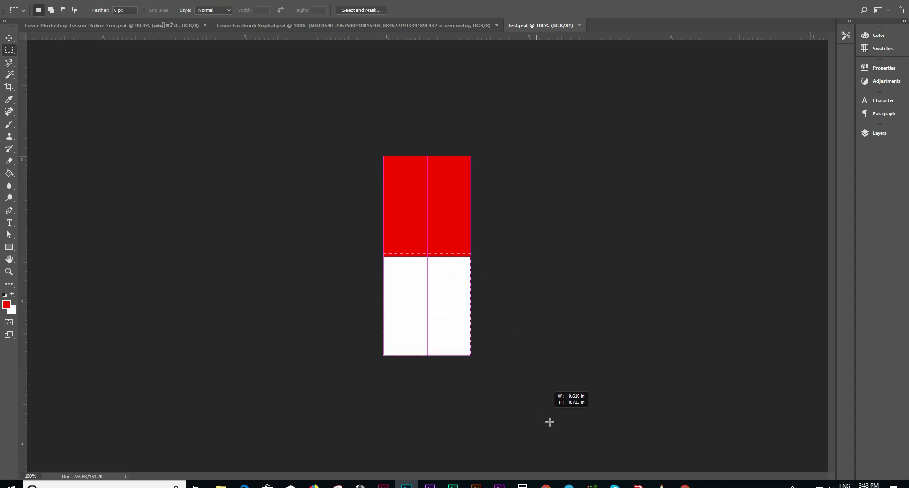
Step: Fill the selected lower half with bright yellow
left_click(7, 305)
left_click_drag(740, 243, 595, 176)
left_click(762, 181)
left_click(773, 263)
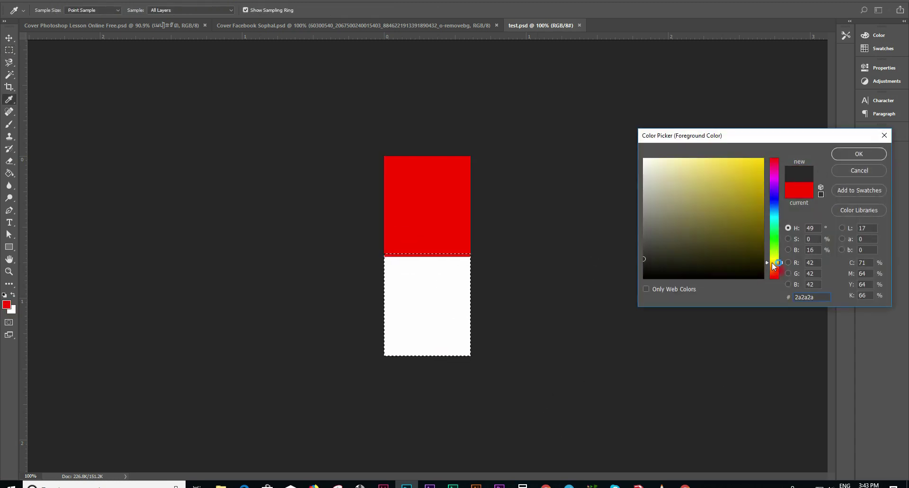
left_click(847, 157)
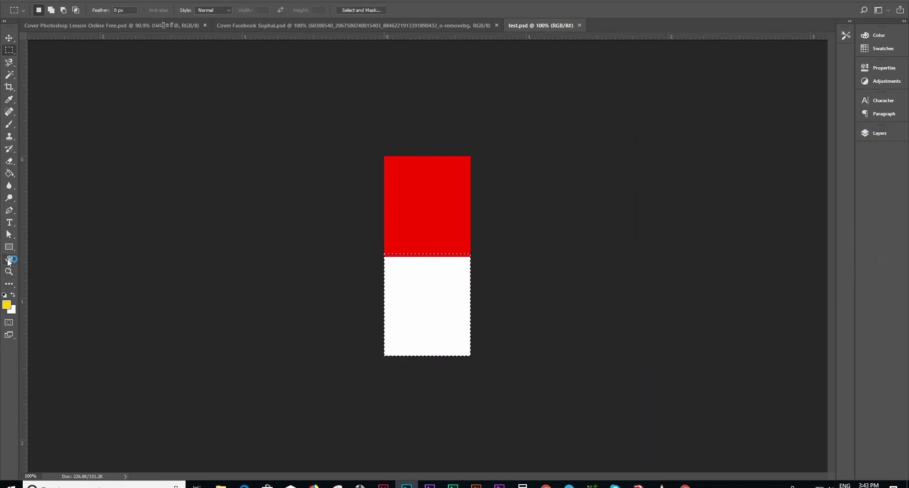
left_click(9, 174)
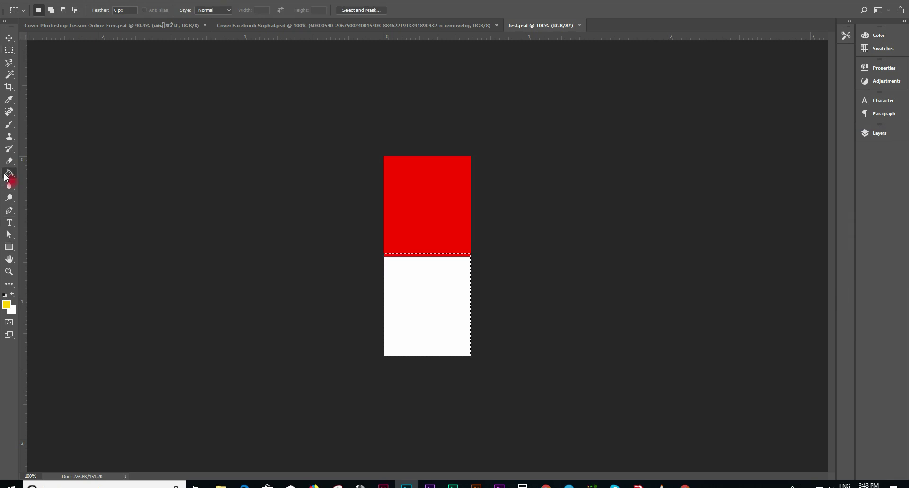
left_click(400, 288)
Step: Clear the selection around the yellow band and open the File menu
left_click(9, 37)
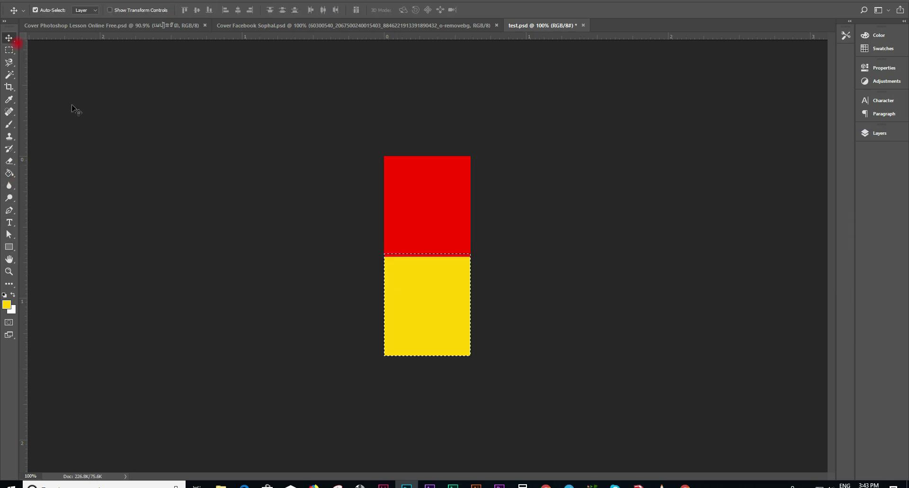
left_click(129, 0)
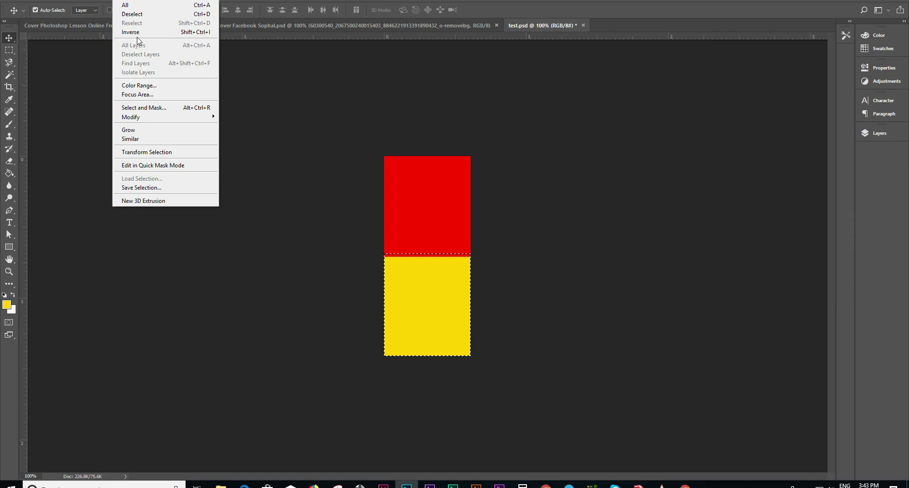
left_click(127, 16)
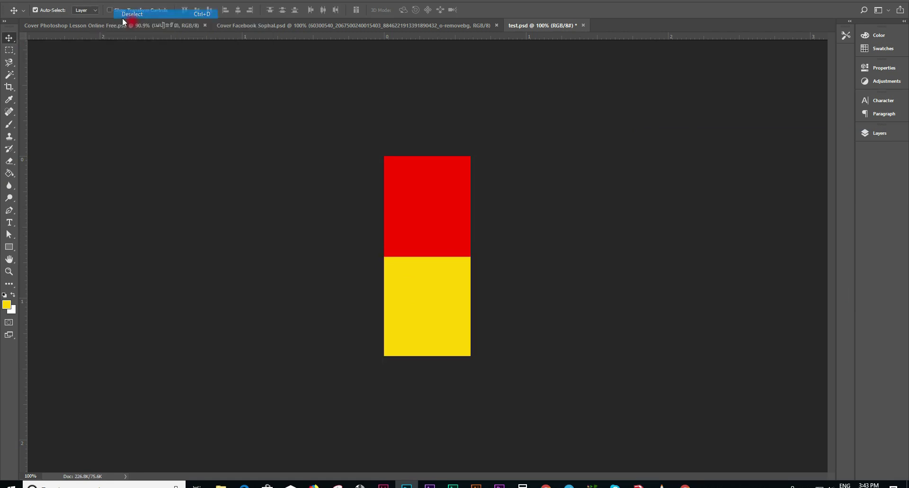
left_click(27, 2)
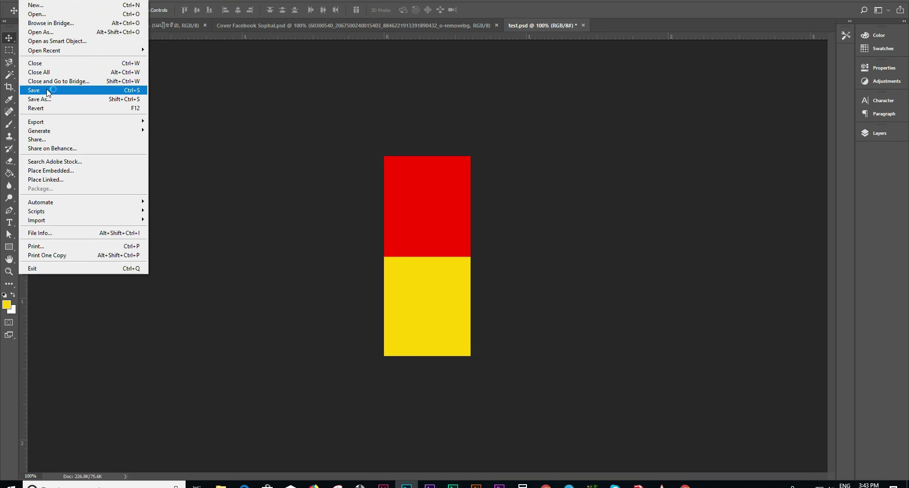
Step: Select a strip across the red-yellow boundary and pick a red foreground colour
left_click(9, 50)
left_click_drag(358, 222, 509, 307)
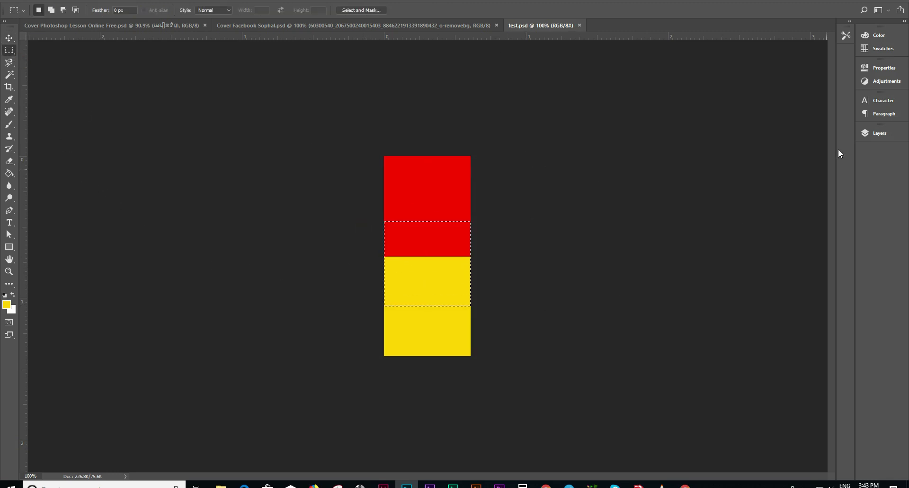
left_click(6, 305)
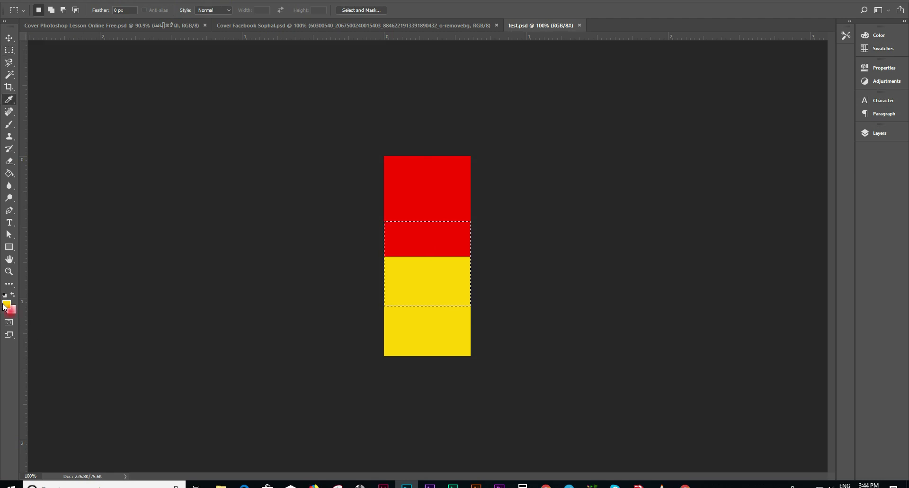
left_click(734, 278)
left_click_drag(774, 278, 780, 160)
left_click(735, 186)
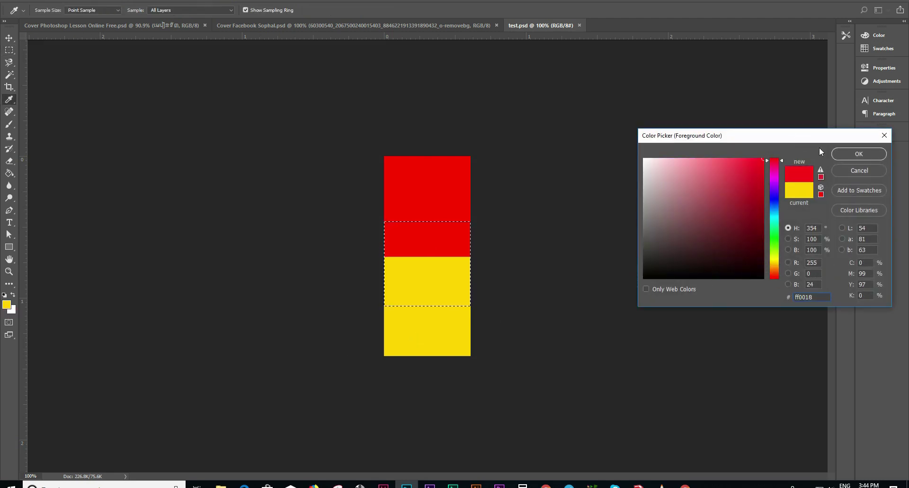
left_click(839, 156)
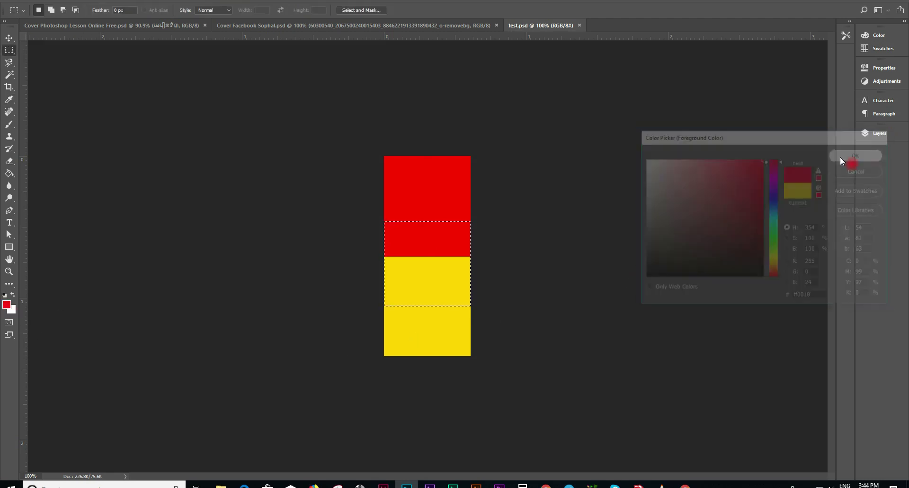
Step: Fill the strip's yellow and red parts with cyan, then deselect
left_click(6, 305)
left_click(771, 218)
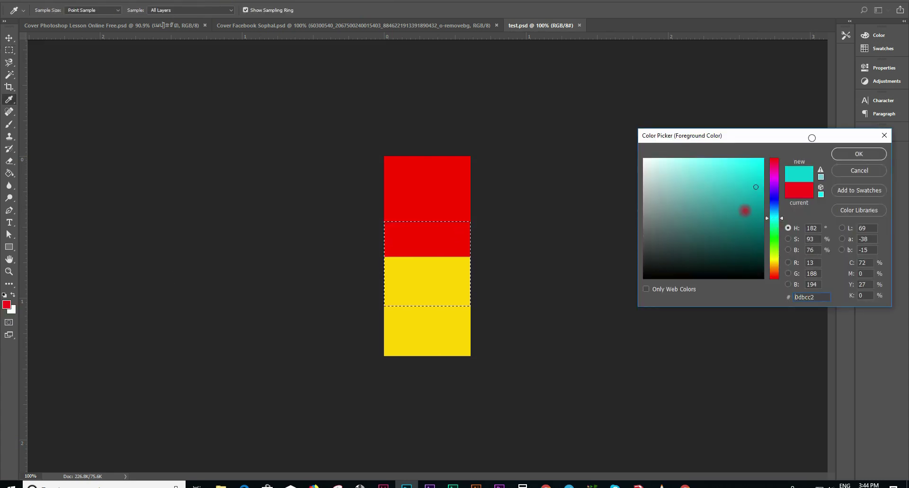
left_click(858, 154)
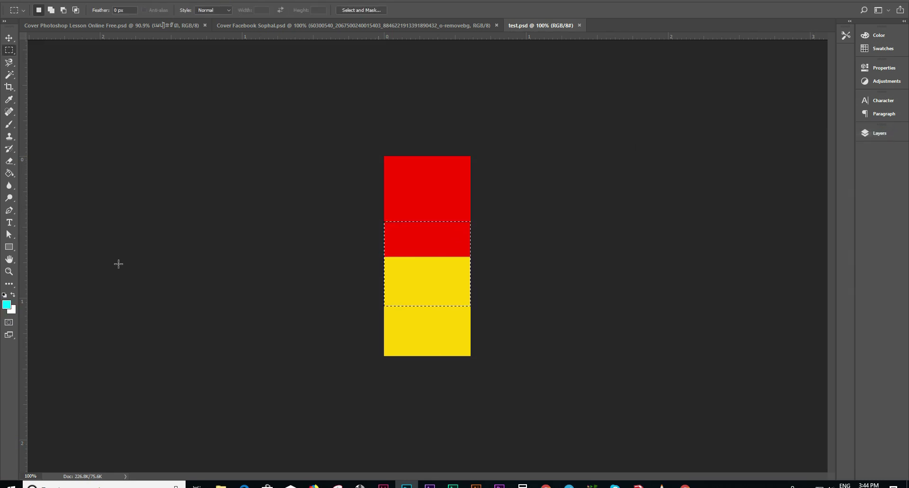
left_click(9, 174)
left_click(413, 298)
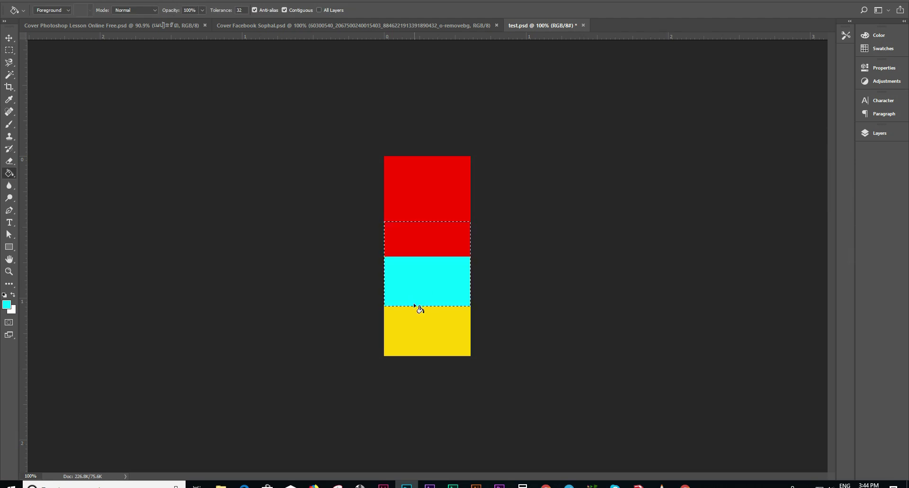
left_click(432, 228)
left_click(9, 38)
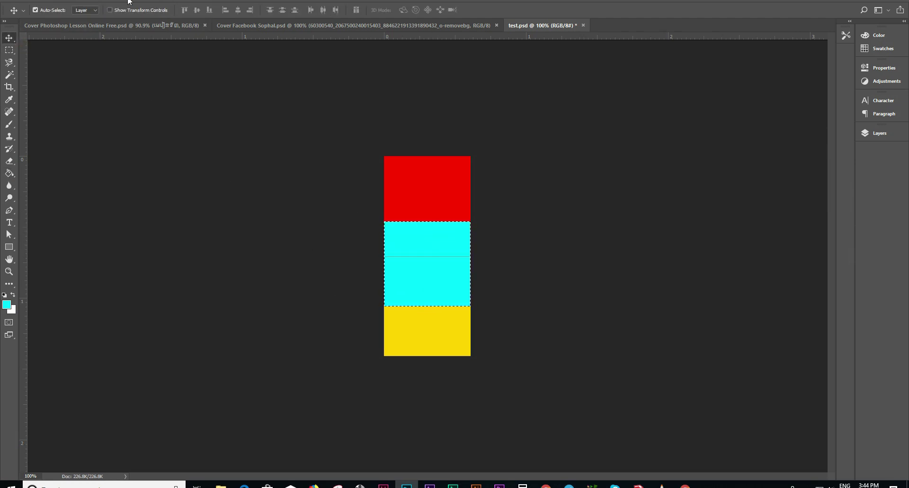
left_click(119, 1)
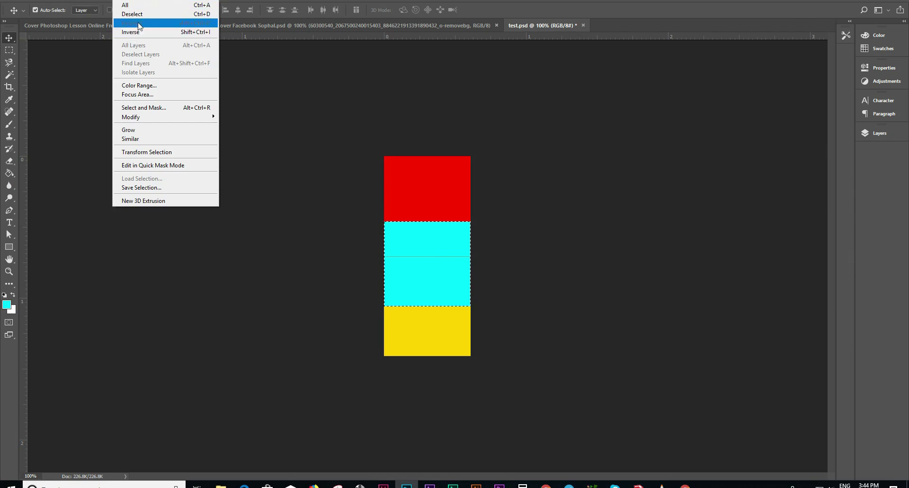
left_click(132, 14)
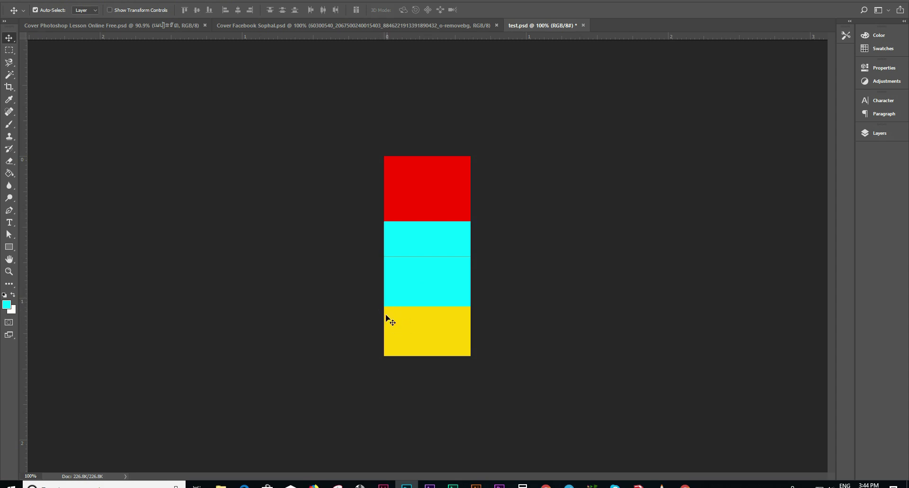
Step: Open the File menu and point at the Save As command
left_click(26, 1)
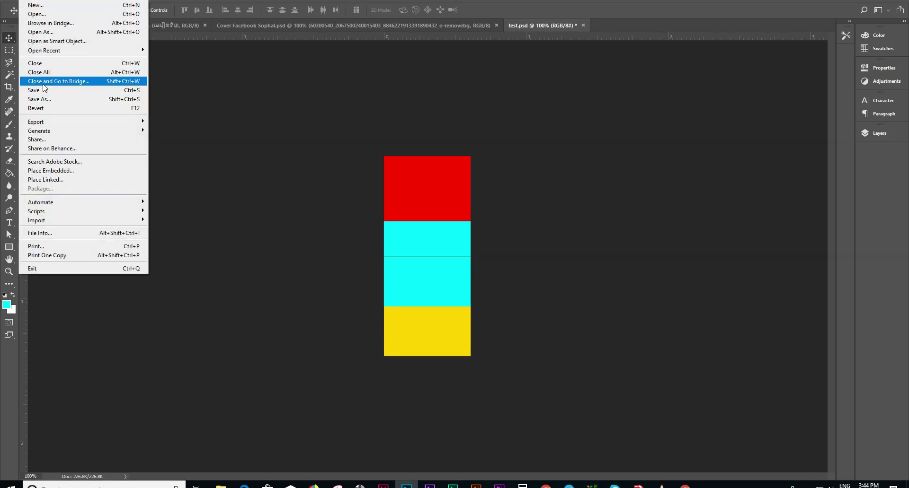
left_click(49, 101)
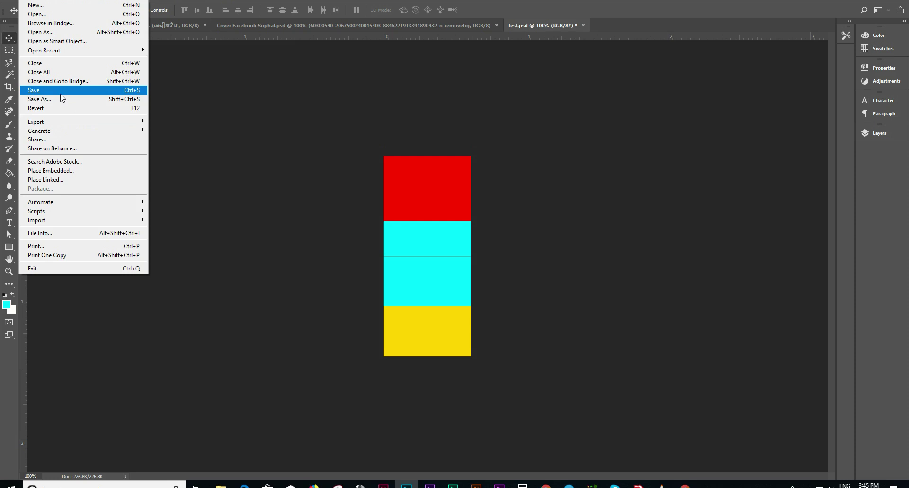
left_click(63, 100)
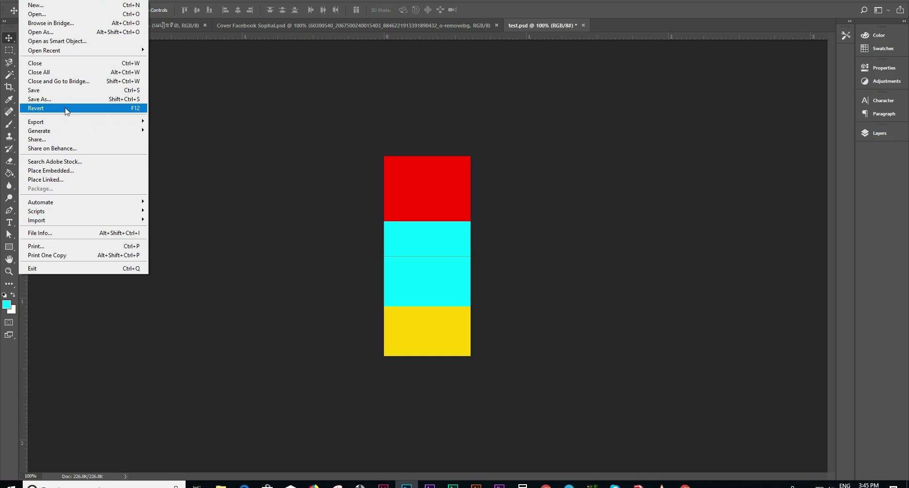
Step: Save a PSD copy named test-opt-1, completing the file name with 'pt1'
left_click(93, 104)
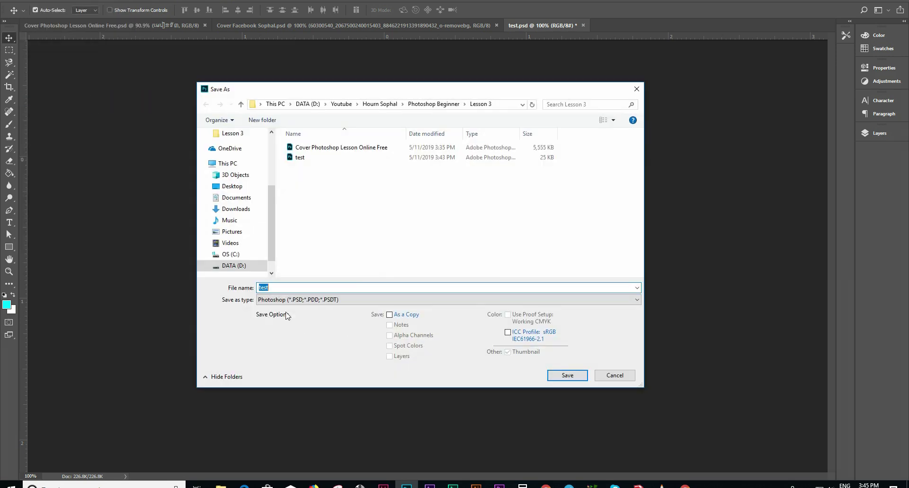
left_click(279, 288)
type("pt")
type("1")
key("Return")
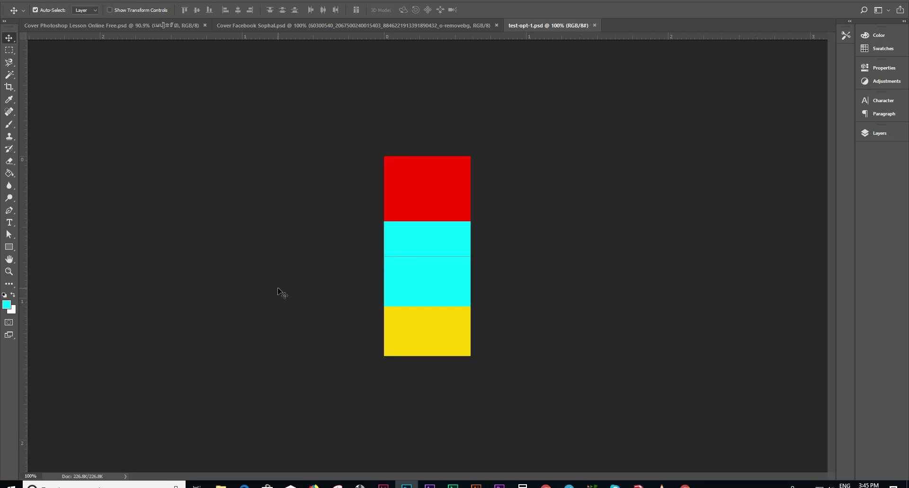
key("alt+f")
Step: Marquee-select the strip from the red band into the yellow band and set the foreground to dark teal
left_click(507, 322)
left_click(9, 49)
left_click_drag(369, 174, 478, 324)
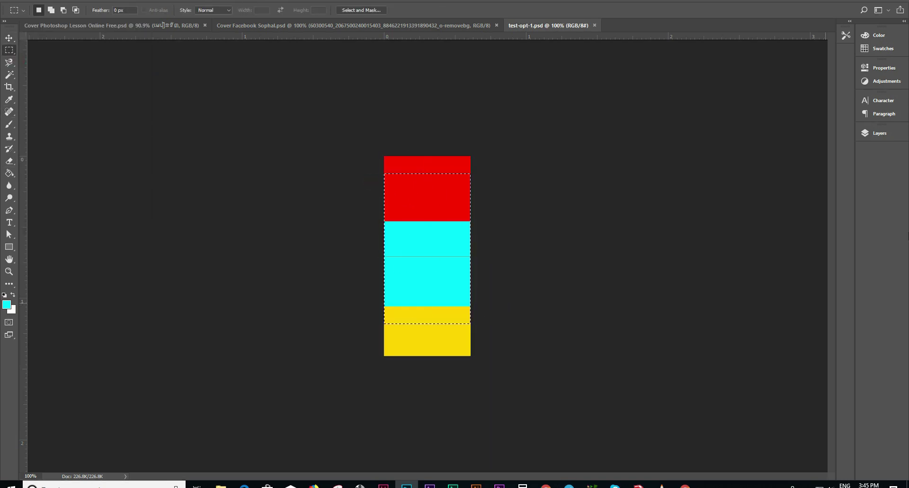
left_click(6, 305)
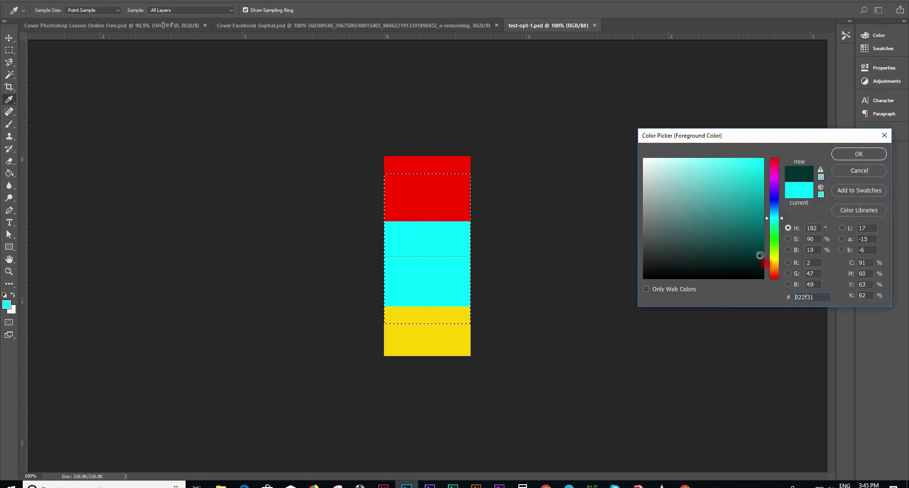
left_click(847, 156)
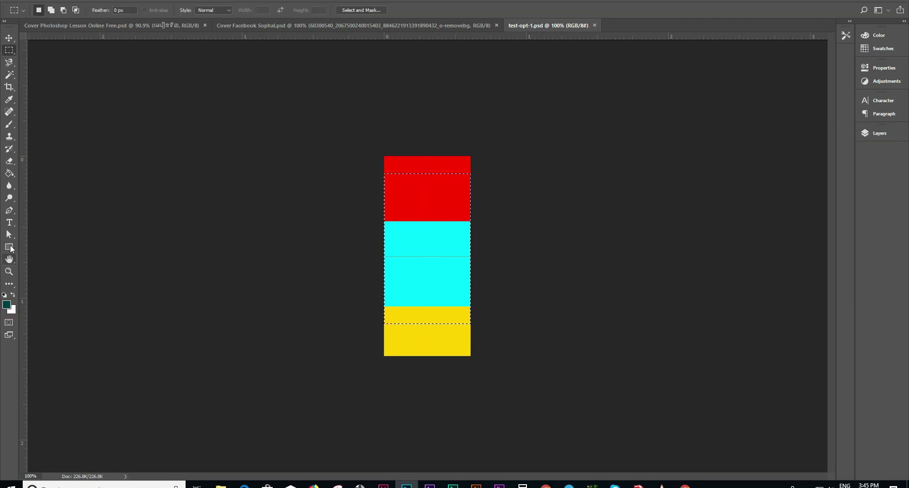
Step: Fill both cyan bands and the selected red and yellow parts with dark teal, then deselect
left_click(9, 173)
left_click(421, 237)
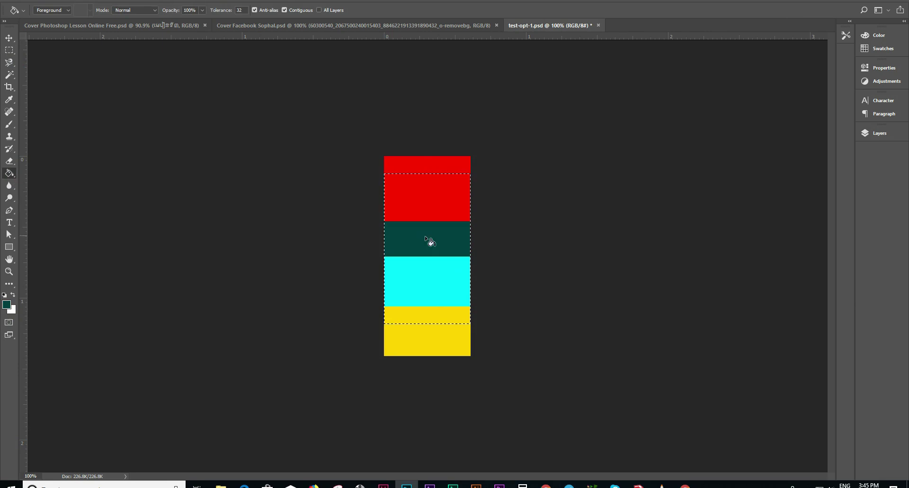
left_click(431, 196)
left_click(442, 305)
left_click(424, 319)
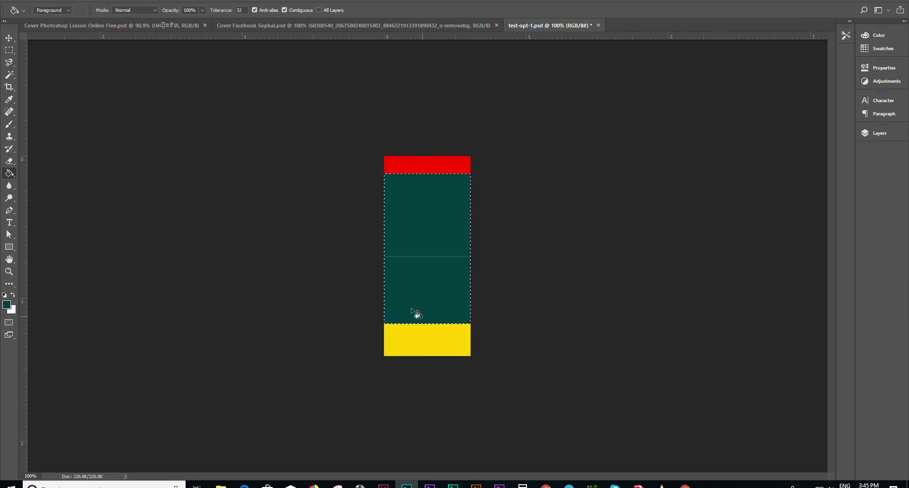
left_click(119, 2)
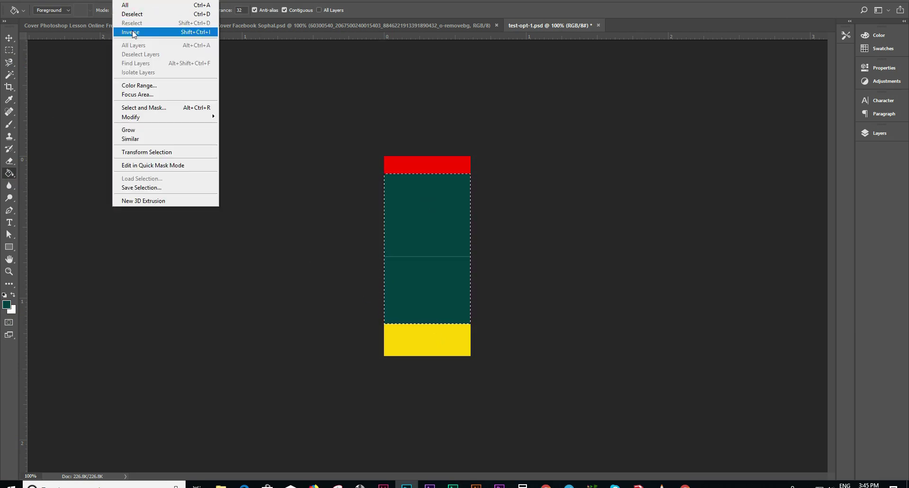
left_click(133, 15)
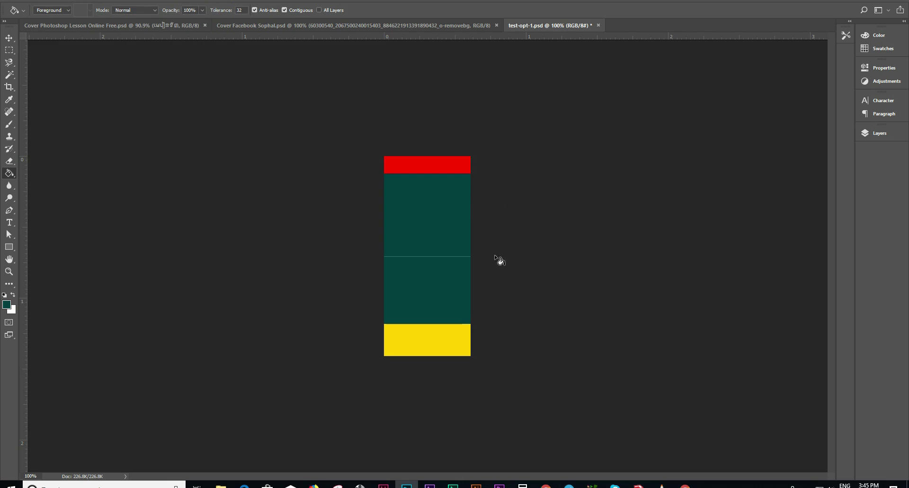
left_click(9, 38)
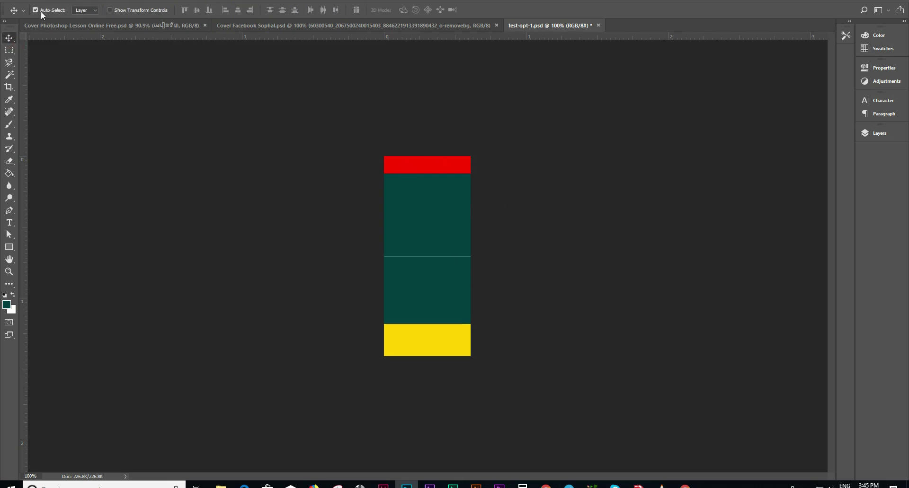
Step: Save test-opt-1, then save a copy named test-opt-2
left_click(26, 1)
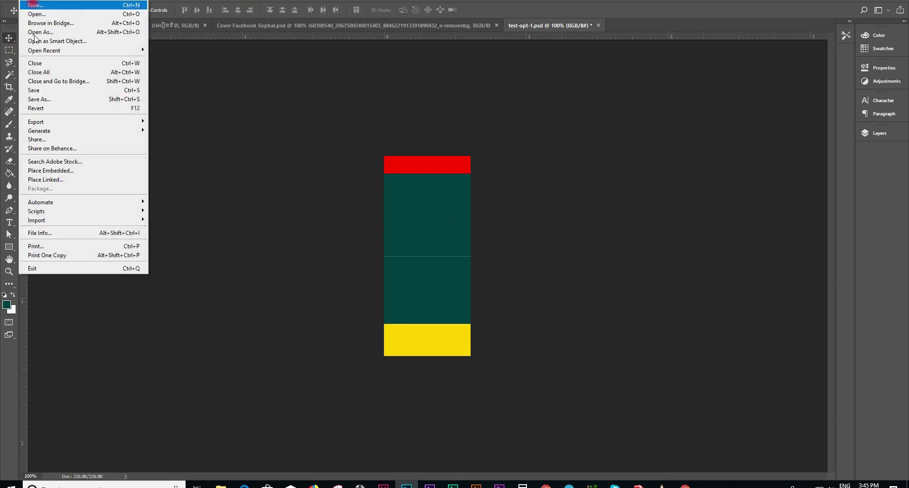
left_click(51, 93)
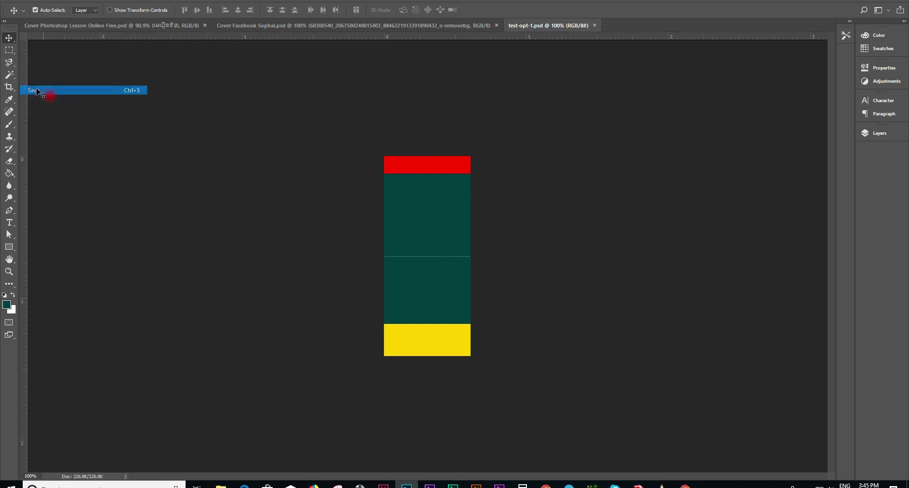
left_click(38, 1)
left_click(52, 97)
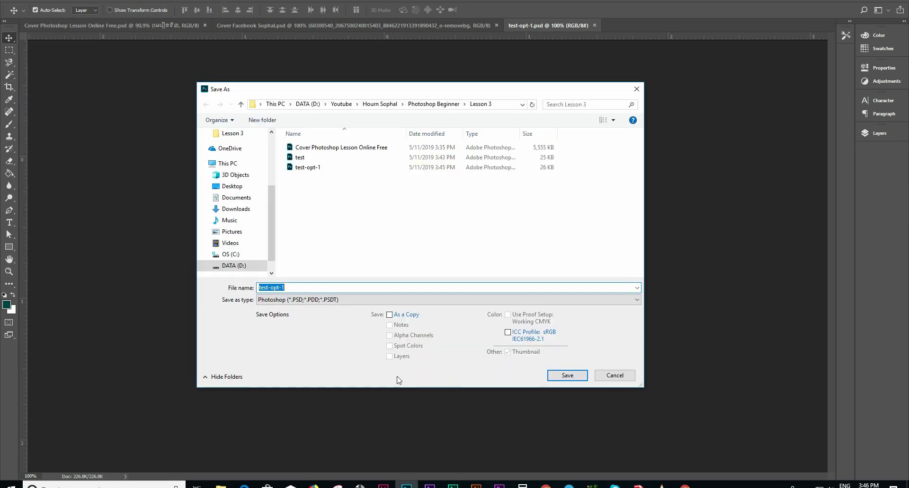
left_click(304, 287)
key("BackSpace")
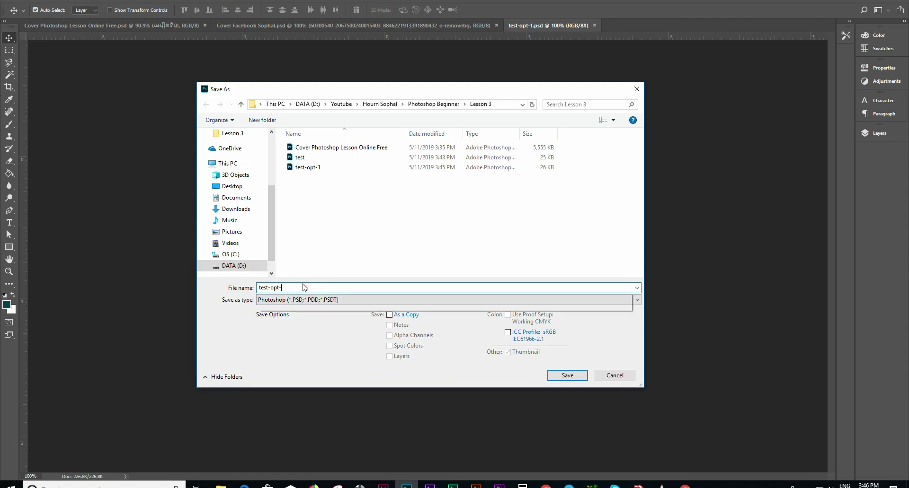
type("2")
key("Return")
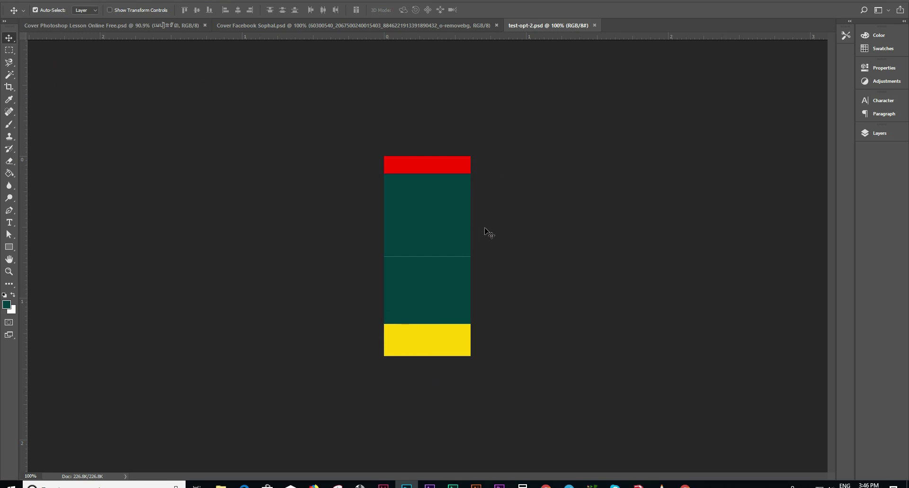
Step: Undo an accidental nudge of the band layer
left_click_drag(446, 253, 464, 248)
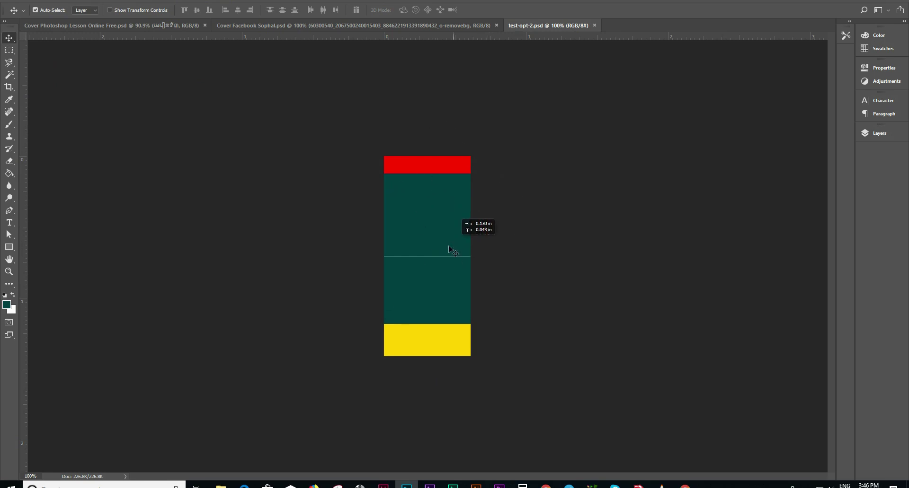
key("ctrl+z")
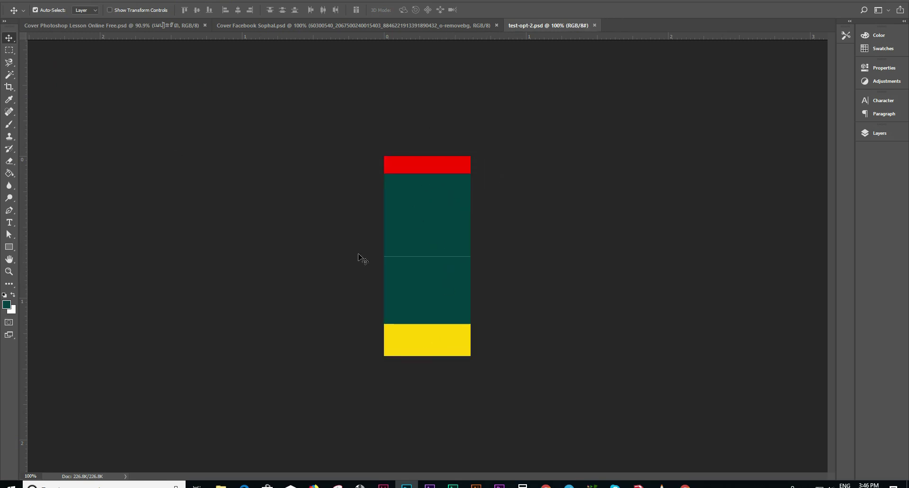
left_click(109, 25)
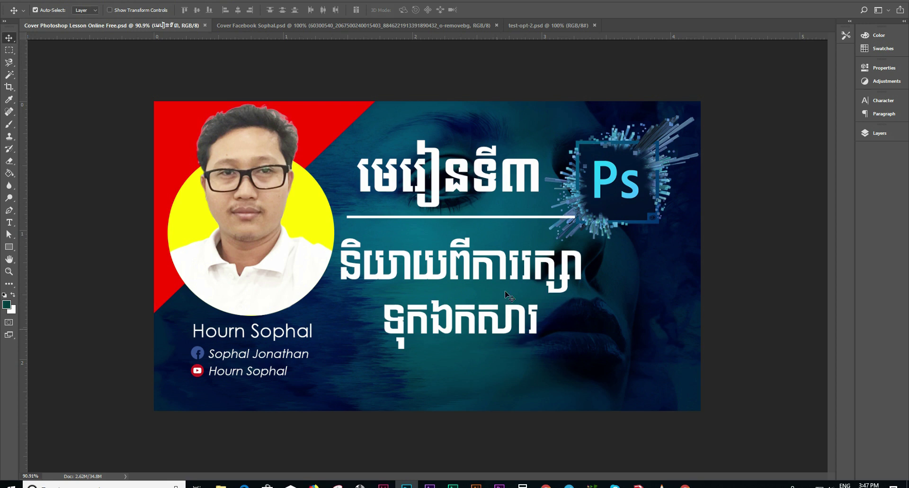
left_click(538, 25)
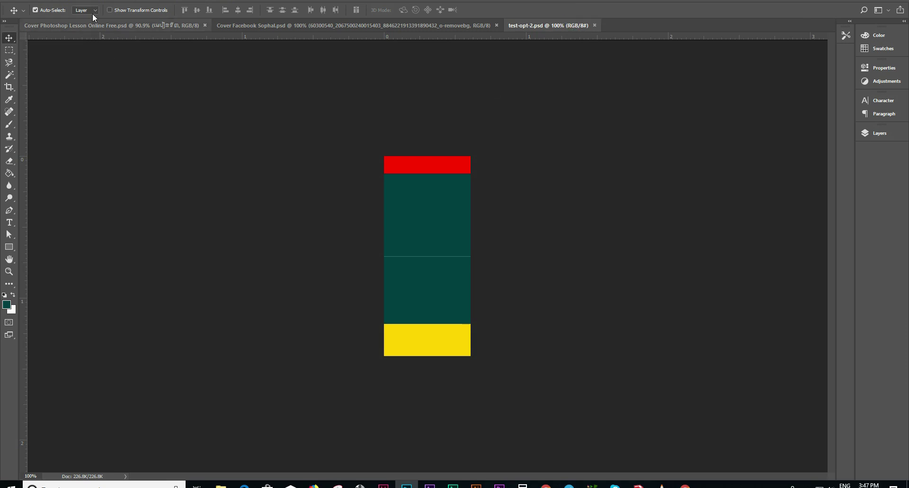
Step: Convert test-opt-2 to CMYK Color mode, accepting the conversion warning
left_click(63, 0)
mouse_move(78, 5)
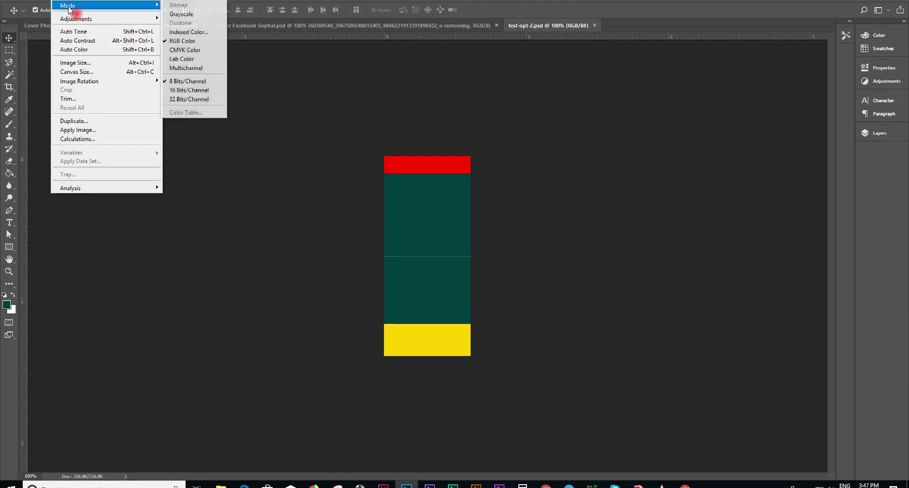
left_click(206, 50)
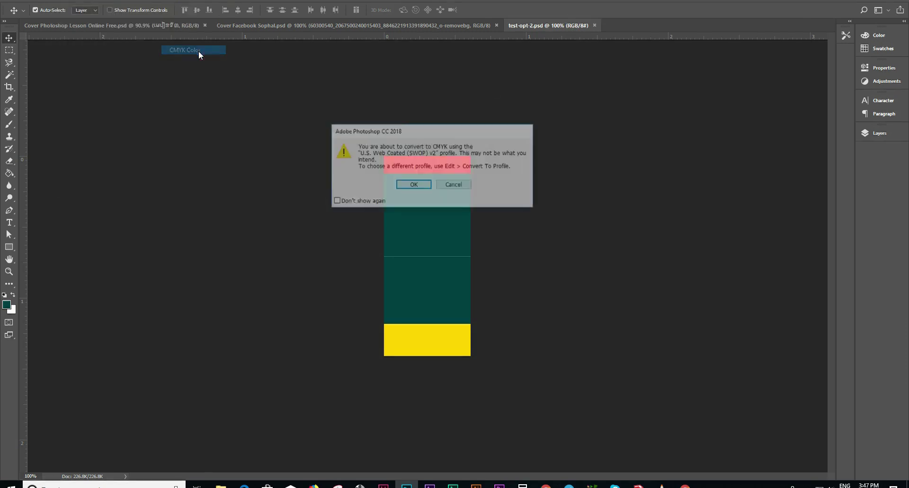
left_click(413, 186)
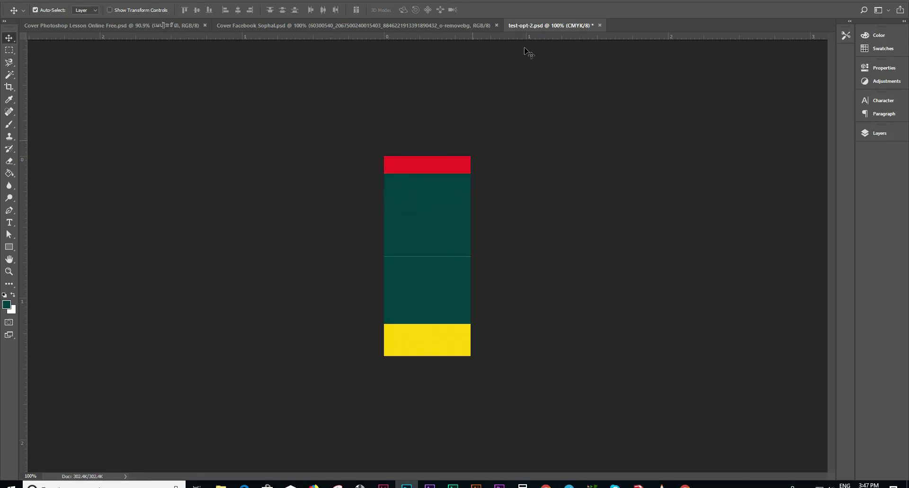
left_click(11, 1)
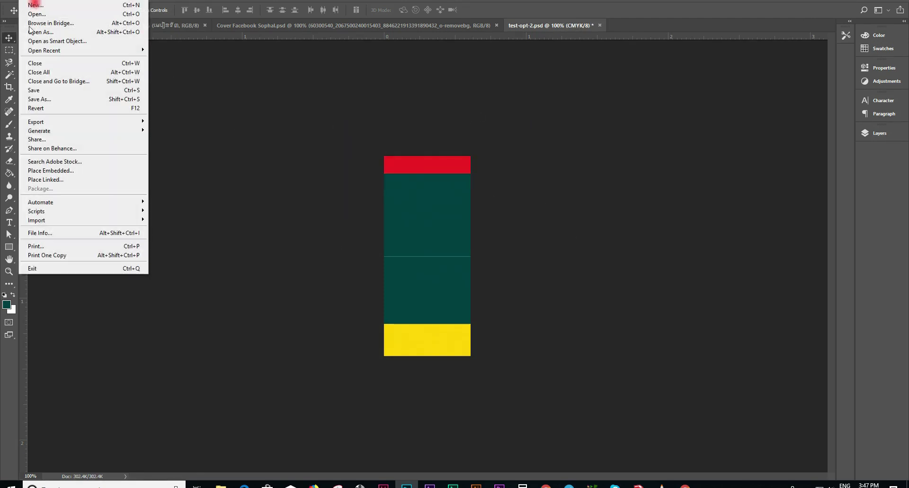
left_click(60, 99)
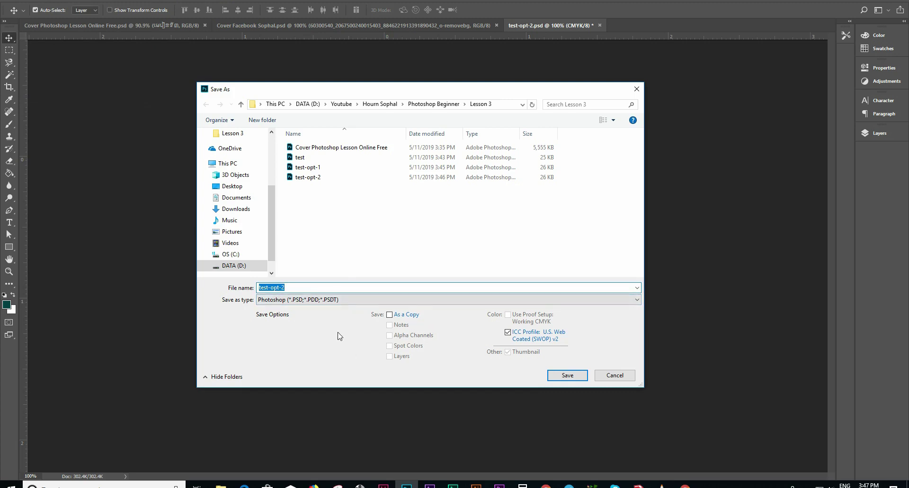
left_click(314, 300)
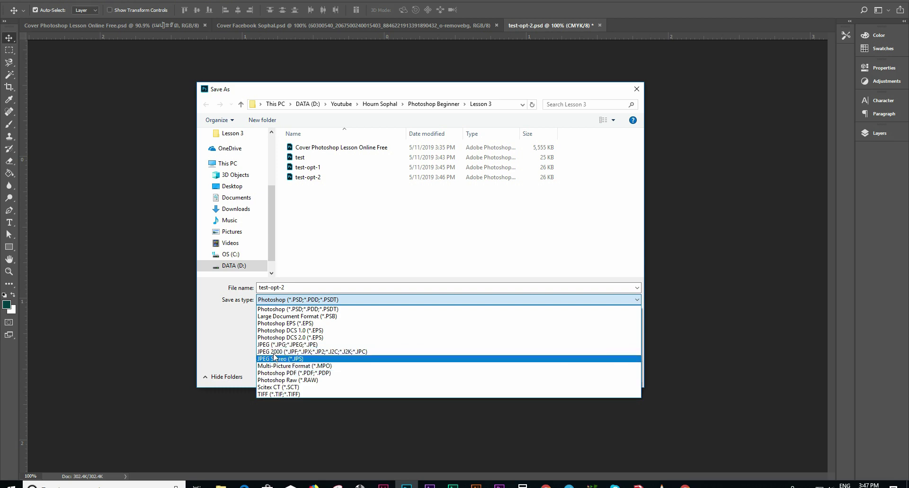
left_click(309, 300)
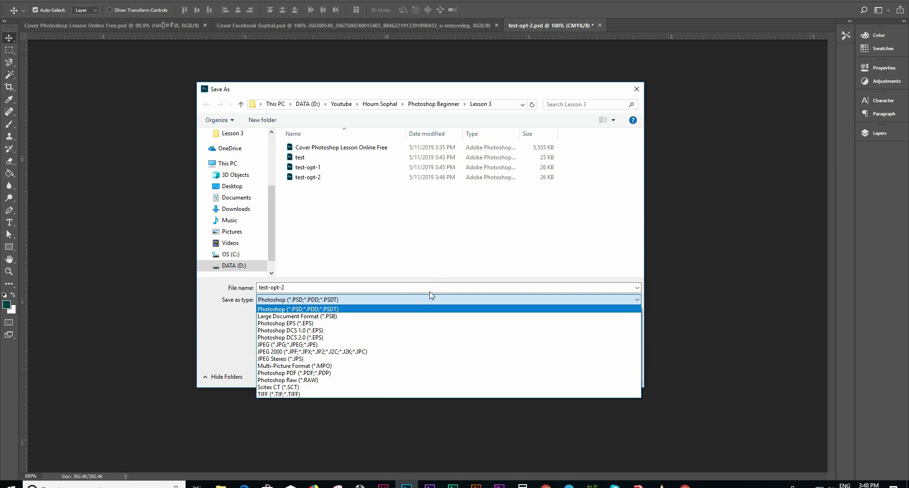
left_click(381, 251)
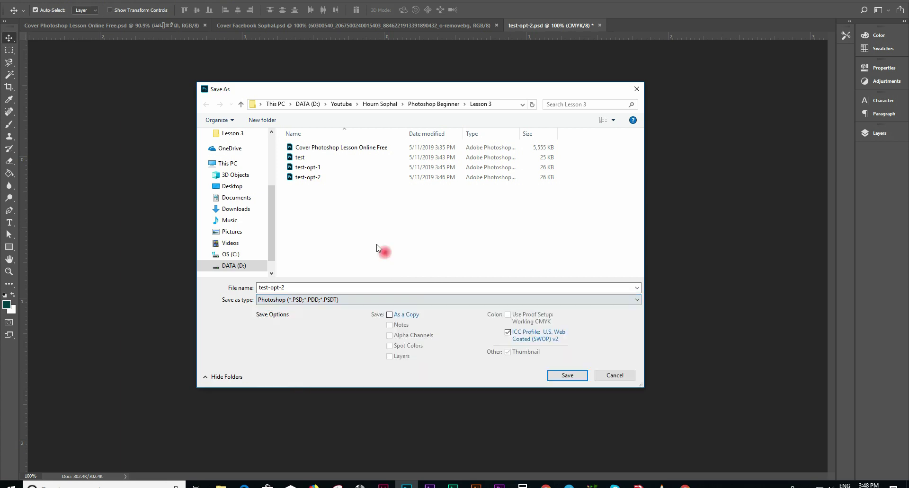
left_click(314, 302)
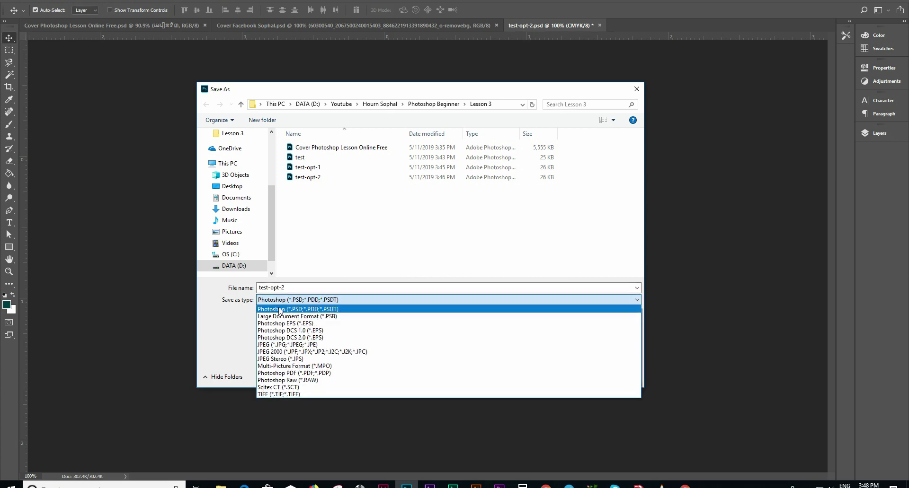
left_click(310, 418)
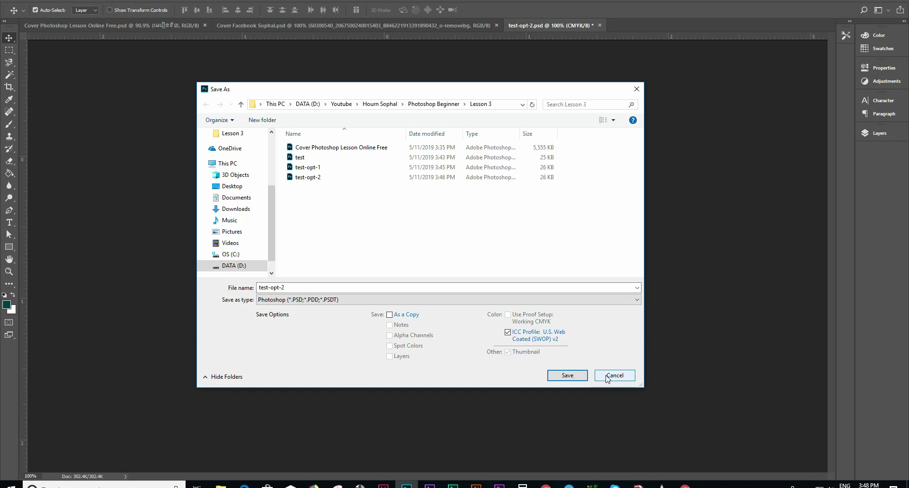
left_click(339, 300)
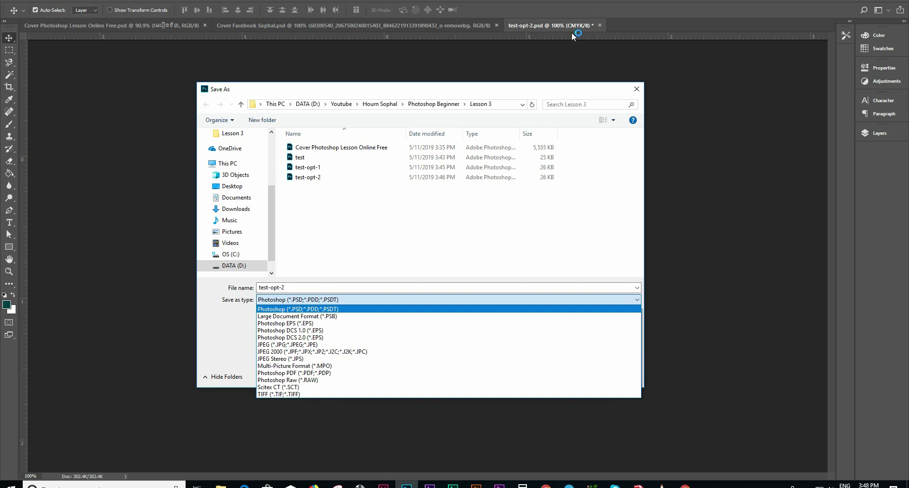
left_click(608, 219)
left_click(615, 378)
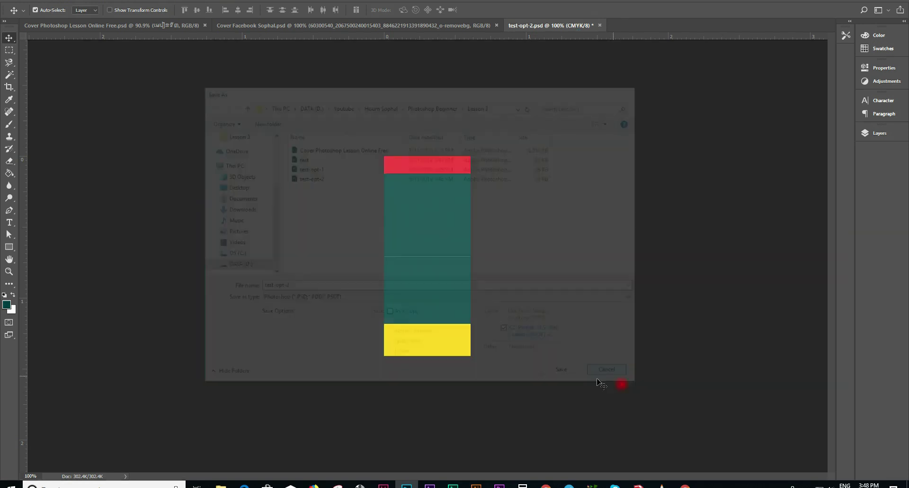
left_click(54, 1)
mouse_move(107, 6)
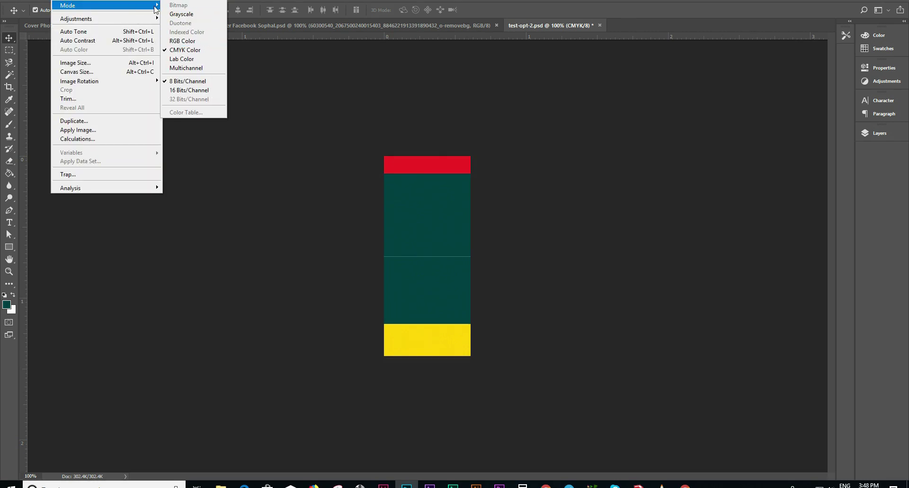
key("Escape")
key("Escape")
left_click(26, 0)
mouse_move(36, 121)
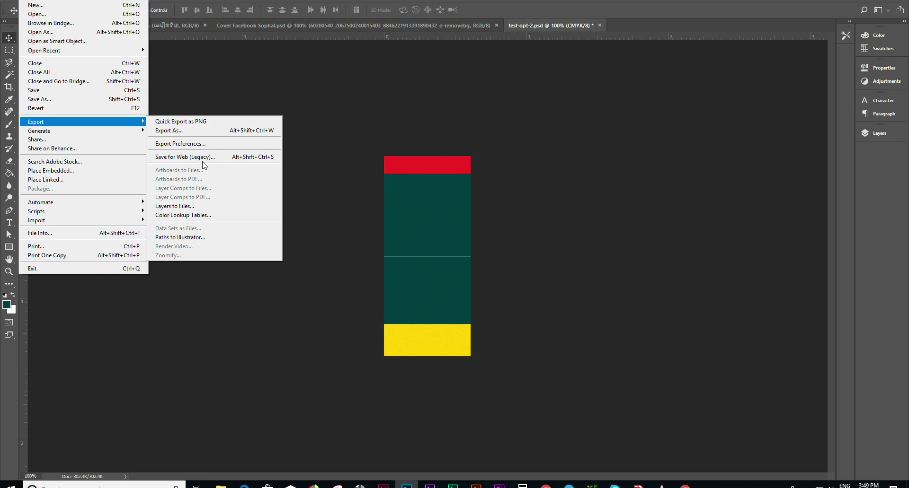
left_click(229, 103)
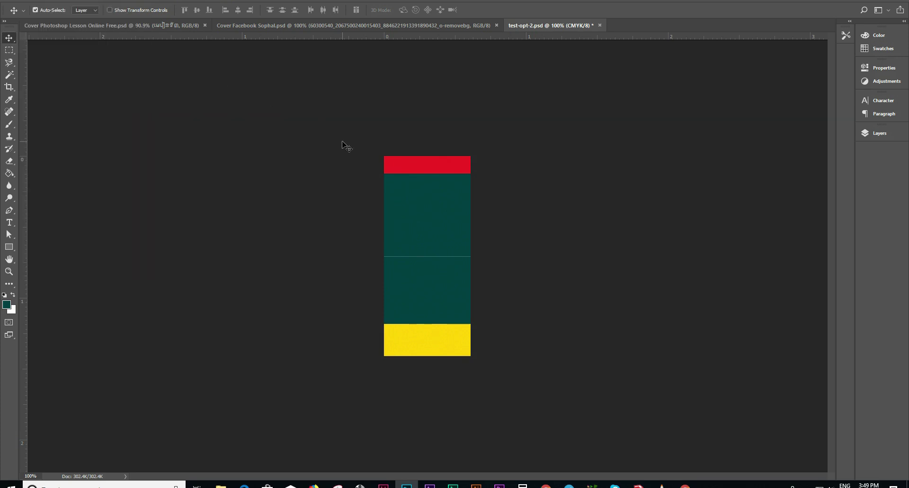